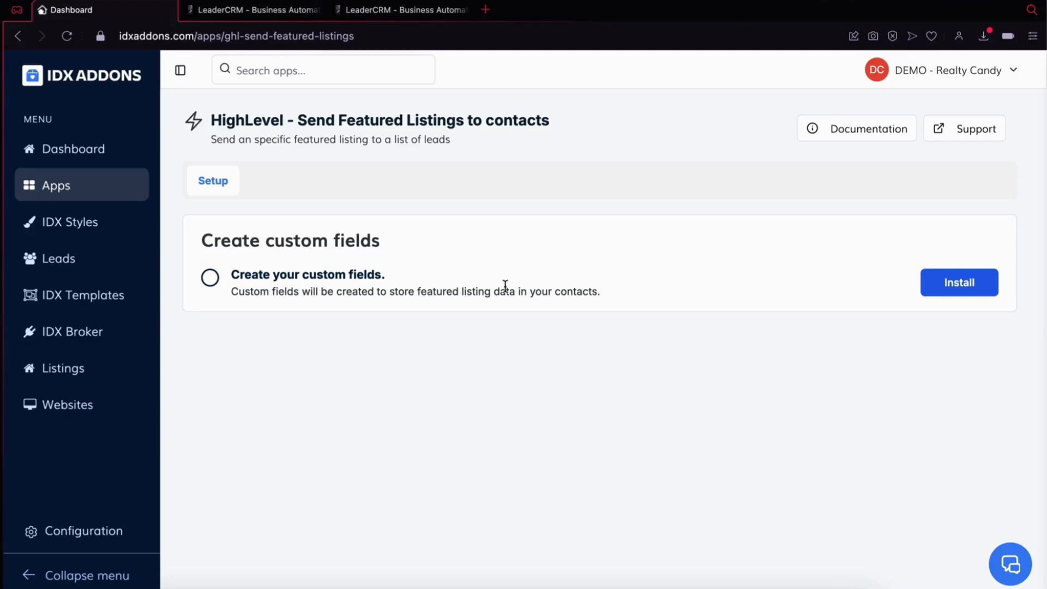
Step: Install the featured listing custom fields, then switch to LeaderCRM and review the created fields in the custom fields list
{"action": "left_click", "coordinate": [947, 284]}
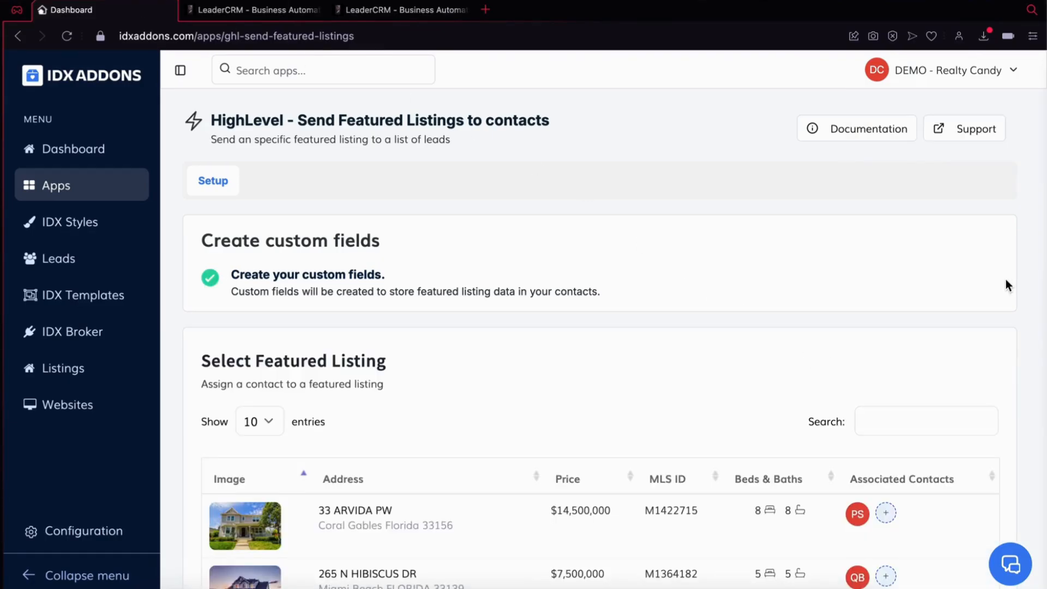
{"action": "left_click", "coordinate": [275, 11]}
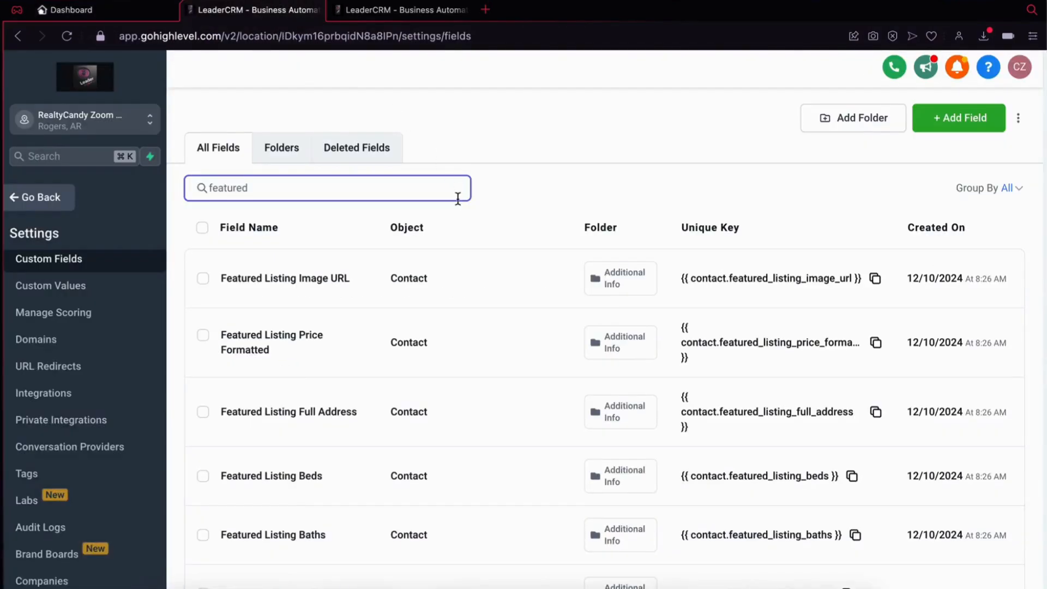
{"action": "scroll", "coordinate": [489, 286], "scroll_direction": "down", "scroll_amount": 3}
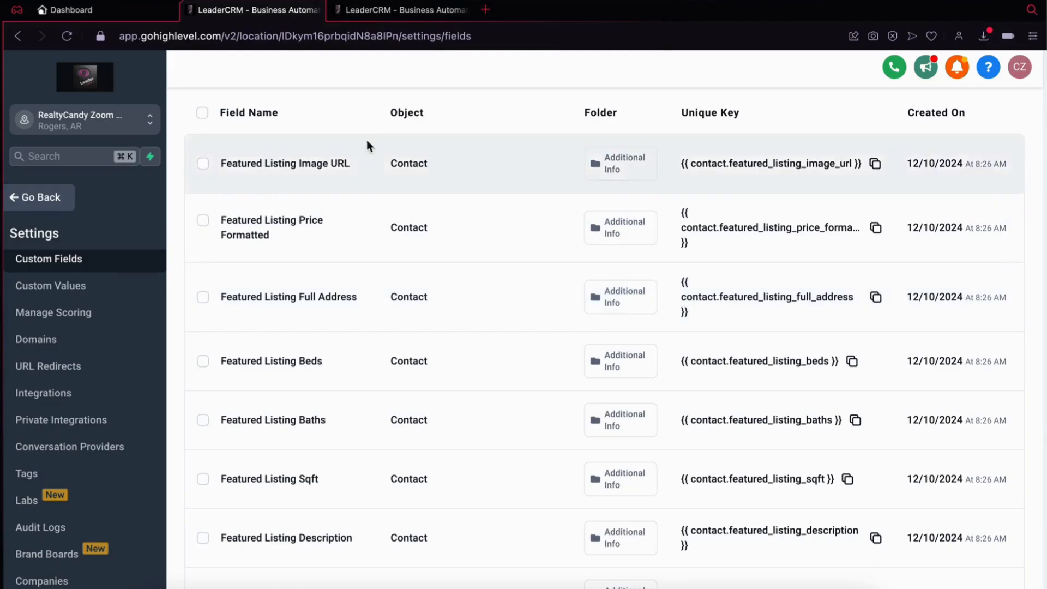
Step: Back in IDX Addons, search contacts for "test" and associate the third match with the Bal Harbour featured listing, MLS ID M1397142
{"action": "left_click", "coordinate": [119, 9]}
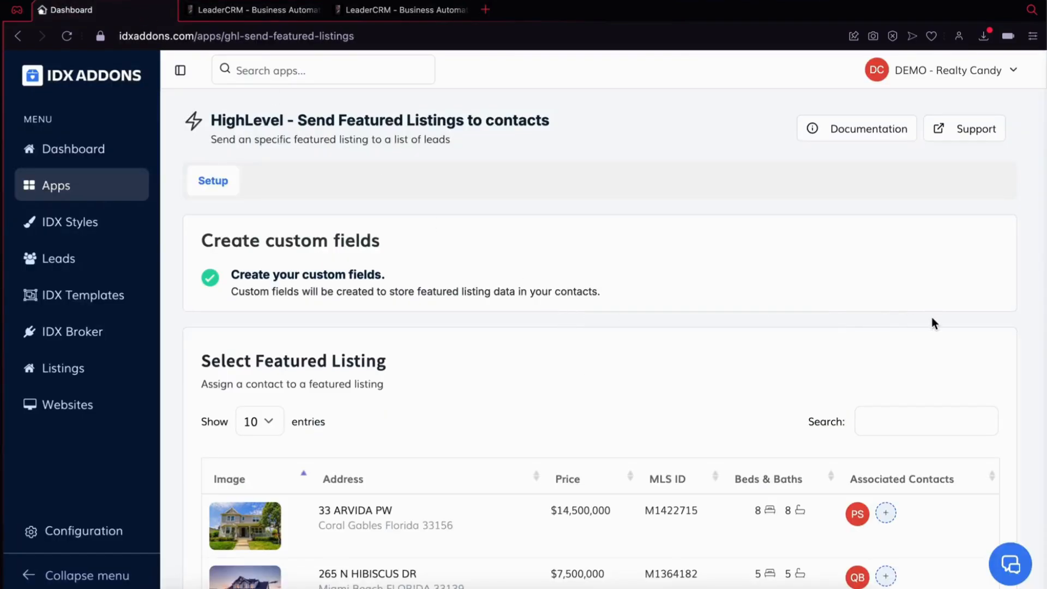
{"action": "scroll", "coordinate": [931, 318], "scroll_direction": "down", "scroll_amount": 4}
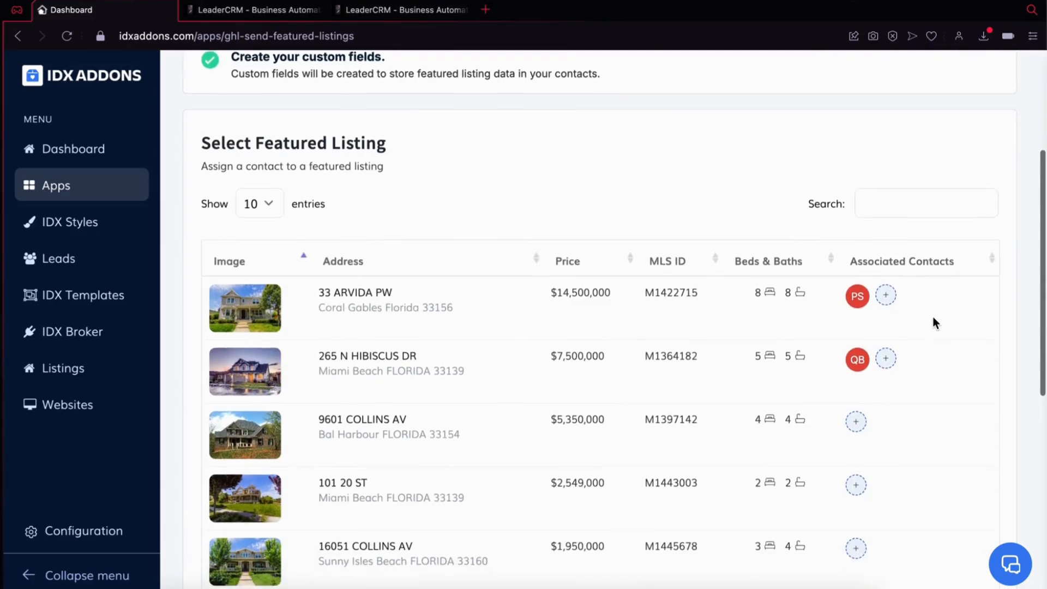
{"action": "scroll", "coordinate": [934, 323], "scroll_direction": "down", "scroll_amount": 1}
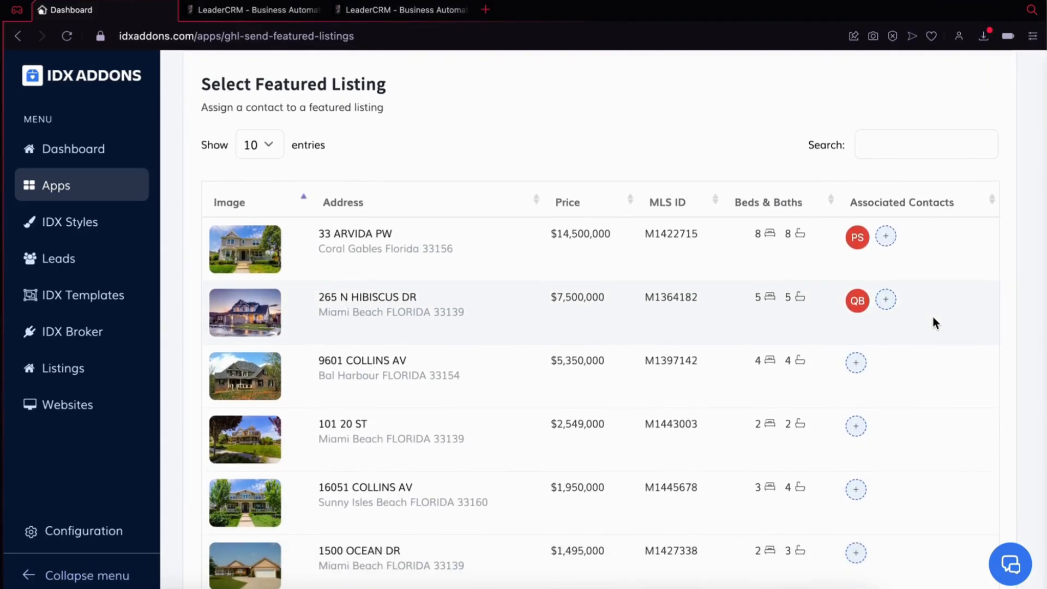
{"action": "left_click", "coordinate": [856, 363]}
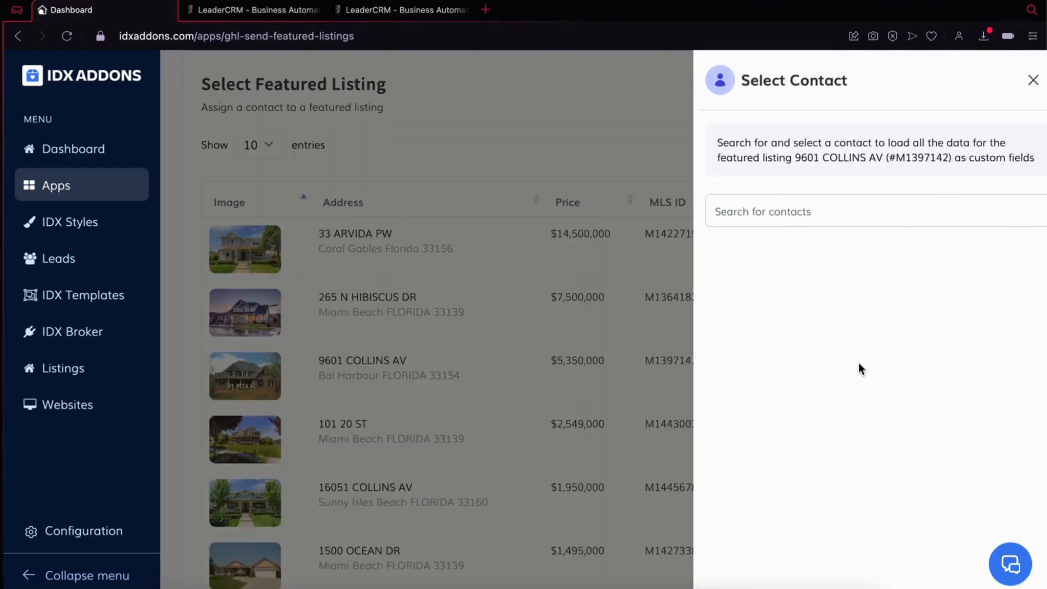
{"action": "left_click", "coordinate": [842, 214]}
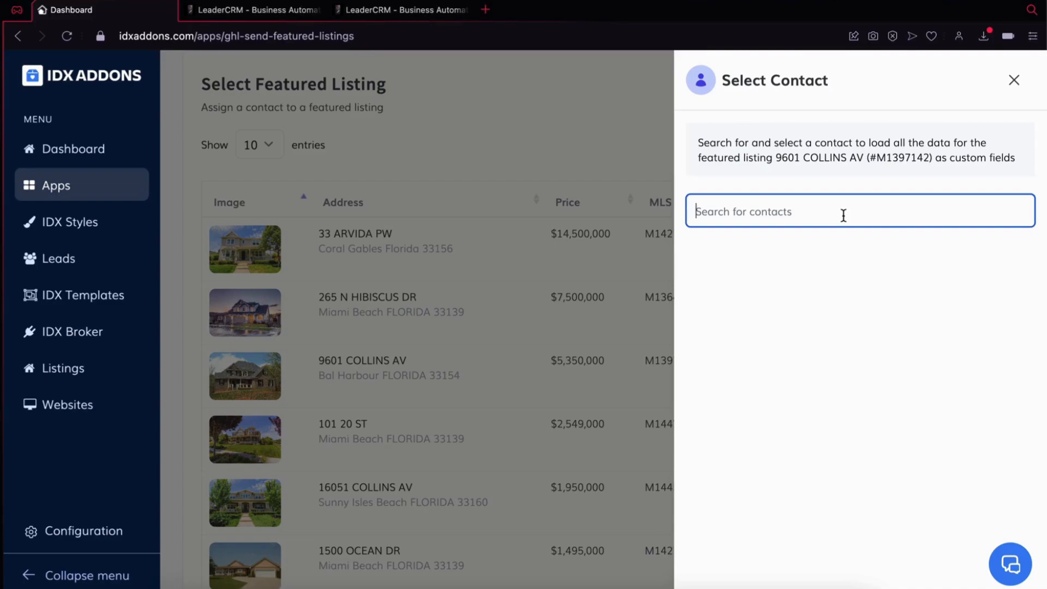
{"action": "type", "text": "test"}
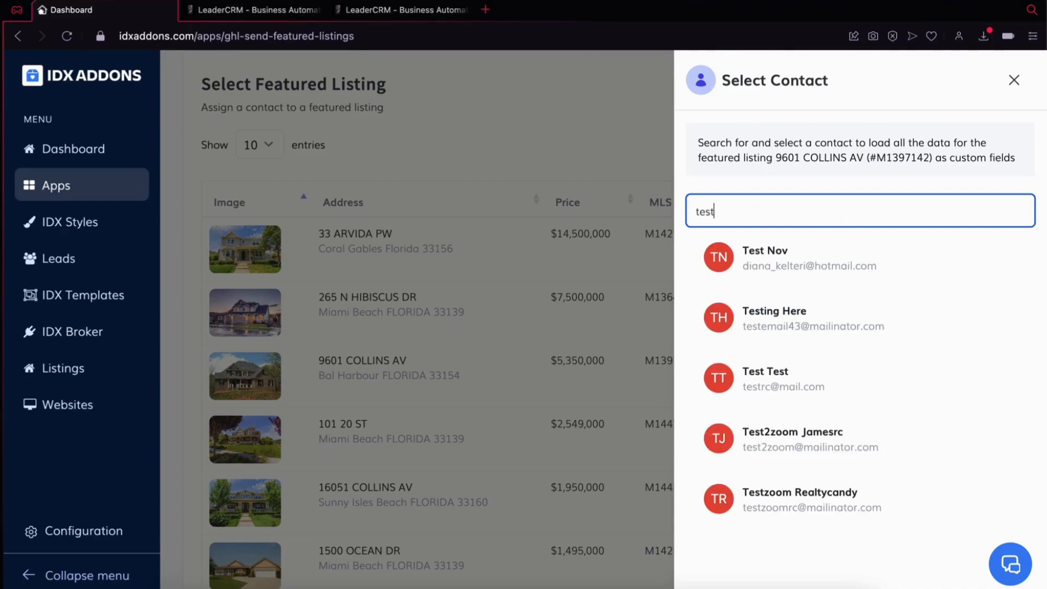
{"action": "left_click", "coordinate": [790, 387]}
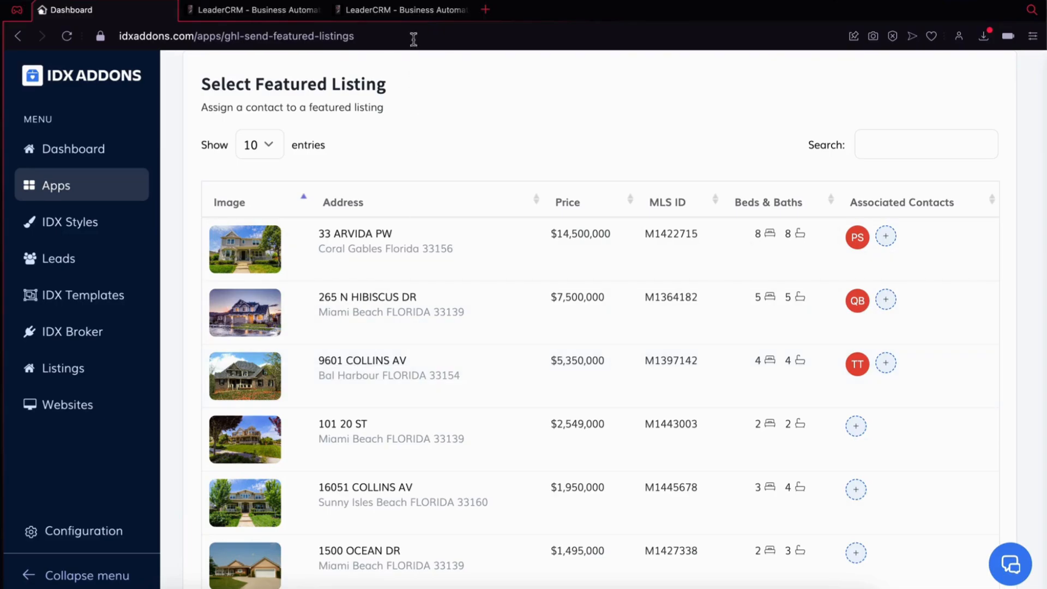
Step: Switch to the test contact's record in LeaderCRM, reload it and examine its Featured Listing custom fields
{"action": "left_click", "coordinate": [415, 18]}
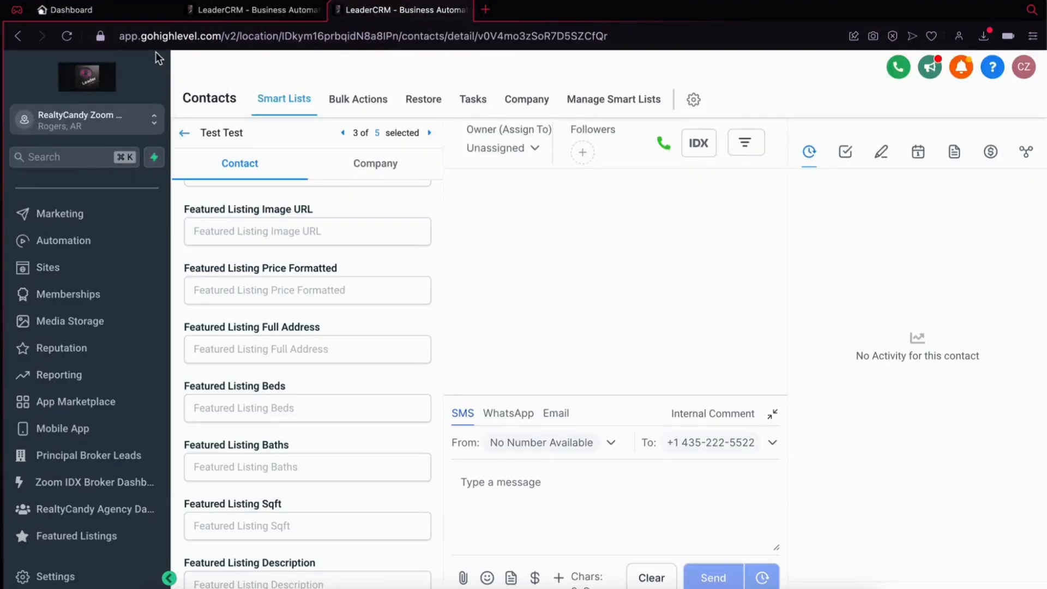
{"action": "left_click", "coordinate": [266, 239]}
{"action": "left_click", "coordinate": [254, 276]}
{"action": "left_click", "coordinate": [67, 36]}
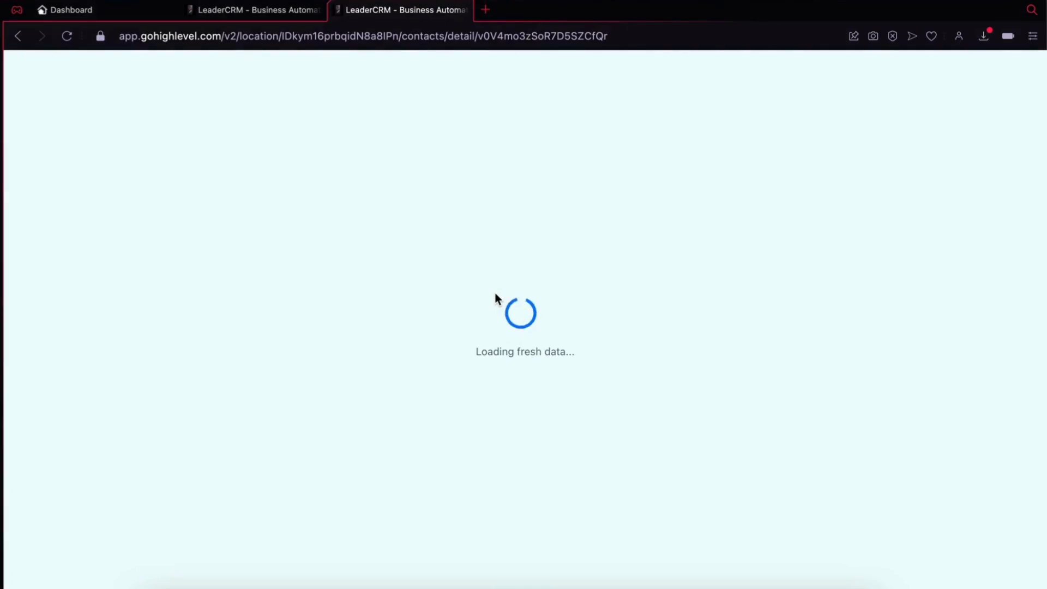
{"action": "scroll", "coordinate": [352, 367], "scroll_direction": "down", "scroll_amount": 1}
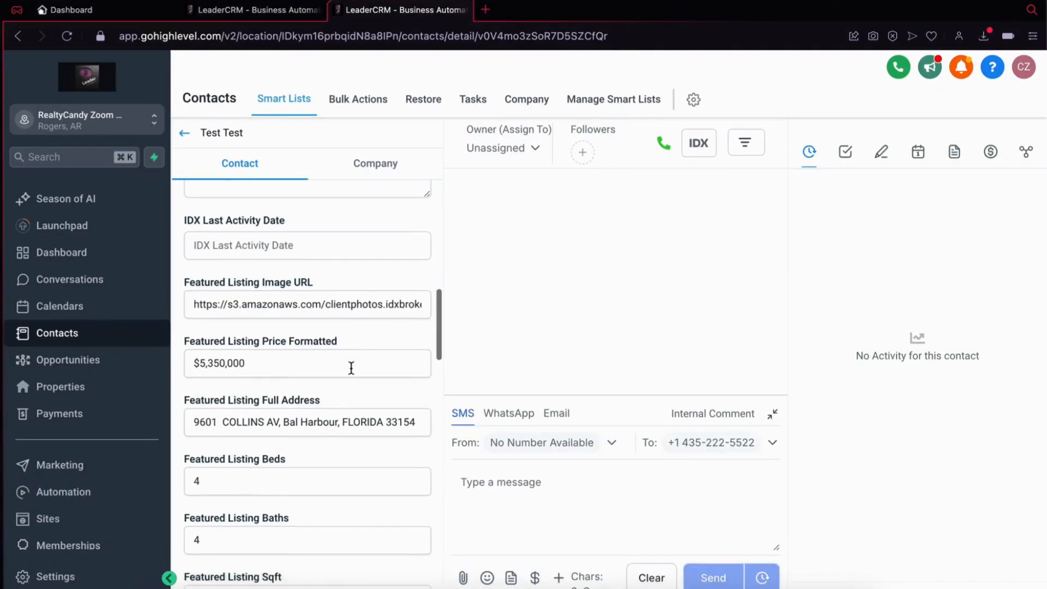
{"action": "scroll", "coordinate": [351, 371], "scroll_direction": "up", "scroll_amount": 2}
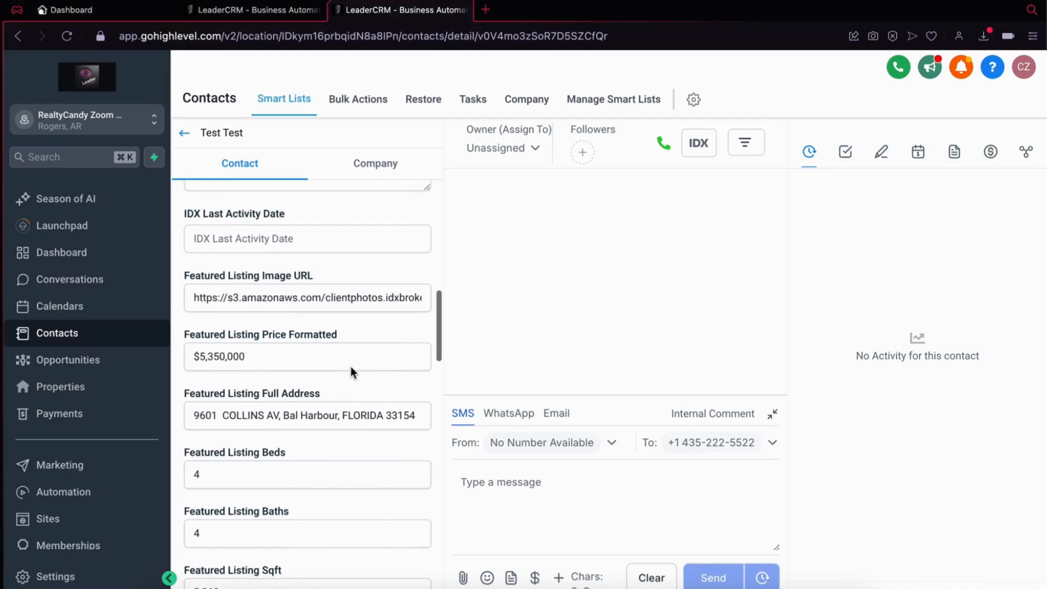
{"action": "scroll", "coordinate": [351, 372], "scroll_direction": "down", "scroll_amount": 1}
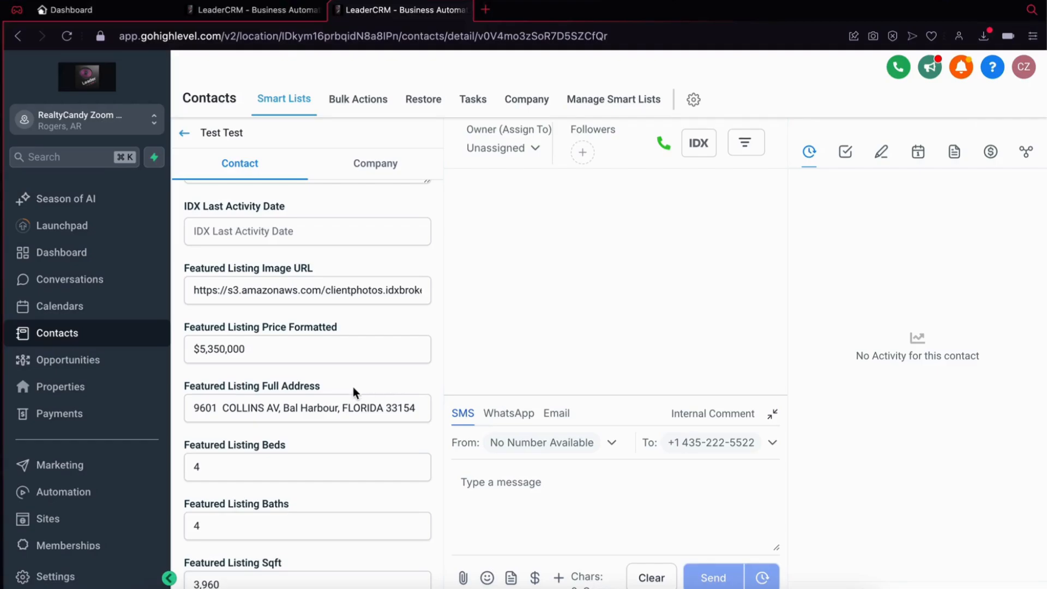
Step: Start a new email template from the Email Marketing Templates library in the marketing email templates area
{"action": "left_click", "coordinate": [93, 462]}
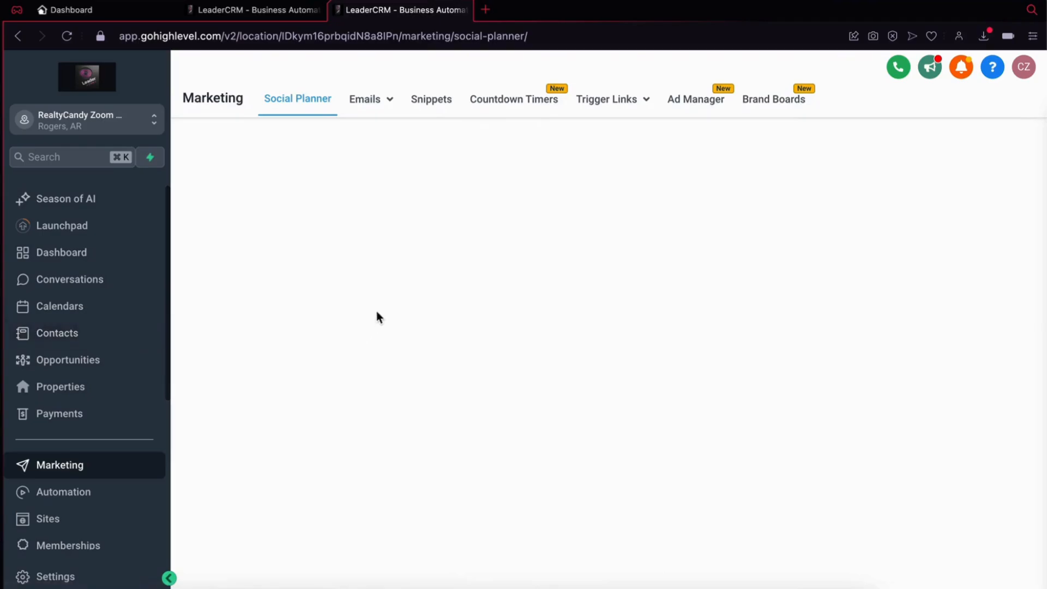
{"action": "left_click", "coordinate": [369, 104]}
{"action": "left_click", "coordinate": [359, 158]}
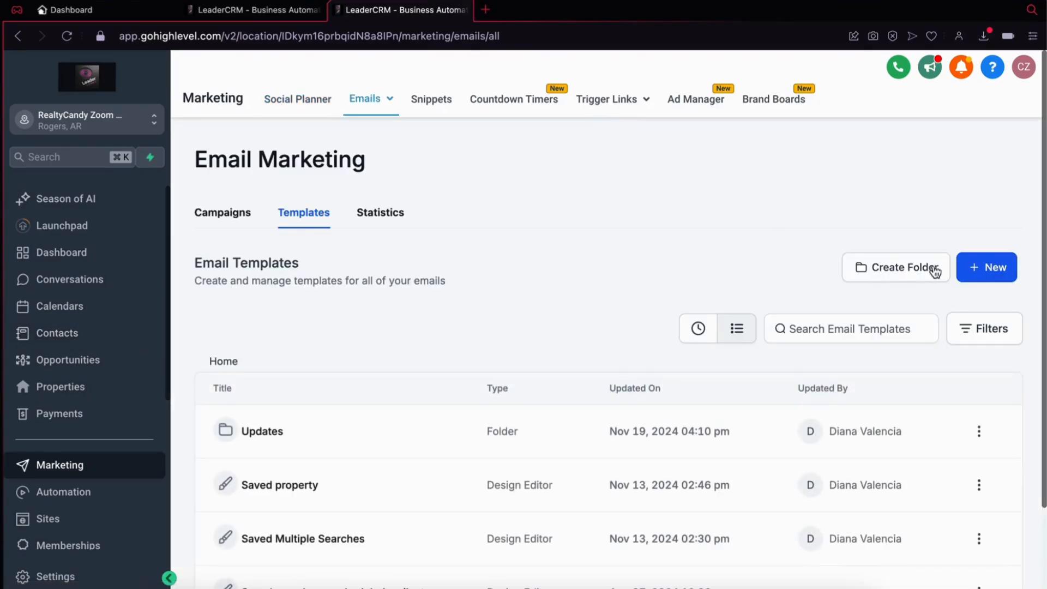
{"action": "left_click", "coordinate": [984, 267]}
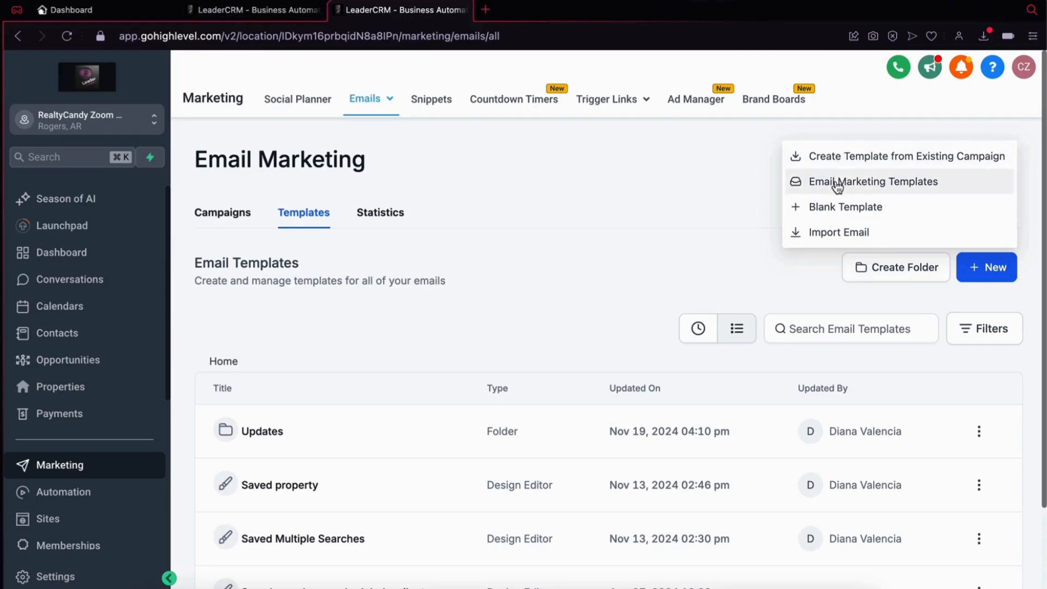
{"action": "left_click", "coordinate": [837, 186]}
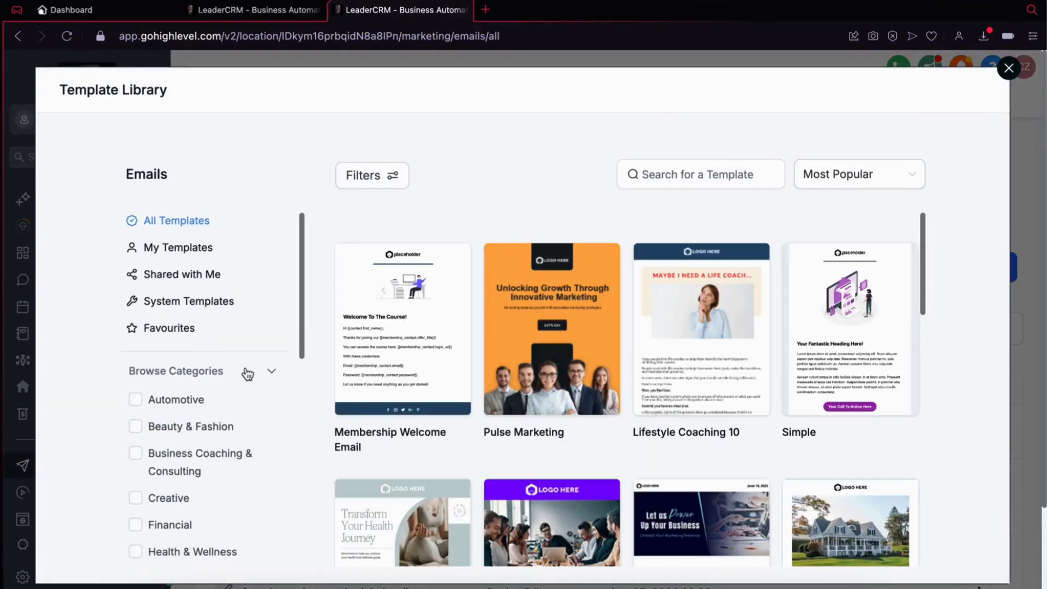
Step: Filter the template library by the Real Estate category and choose the Property Sector template
{"action": "scroll", "coordinate": [218, 414], "scroll_direction": "down", "scroll_amount": 4}
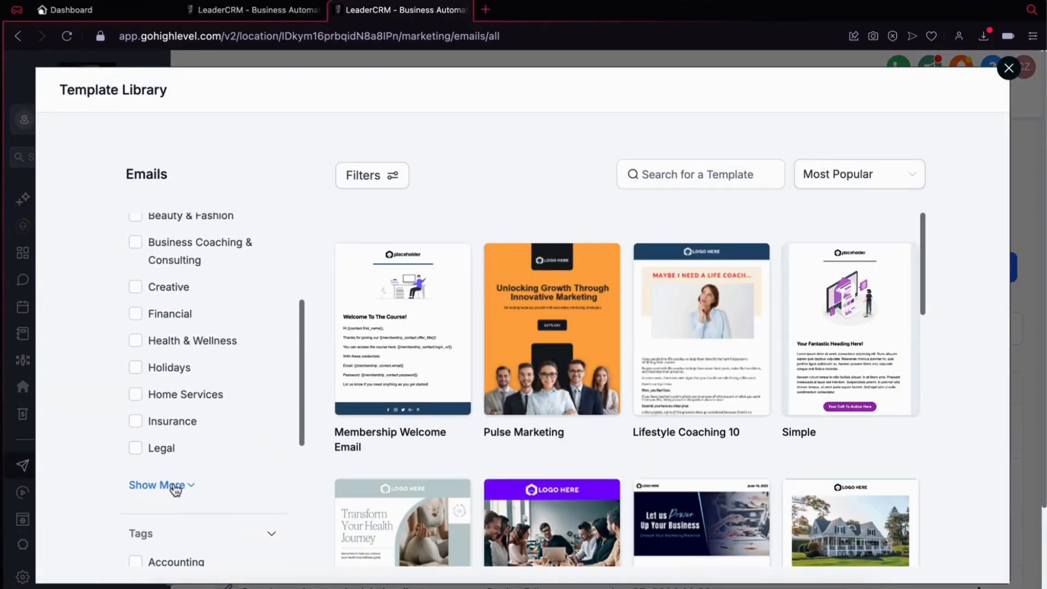
{"action": "left_click", "coordinate": [174, 485]}
{"action": "scroll", "coordinate": [191, 414], "scroll_direction": "down", "scroll_amount": 4}
{"action": "left_click", "coordinate": [198, 385]}
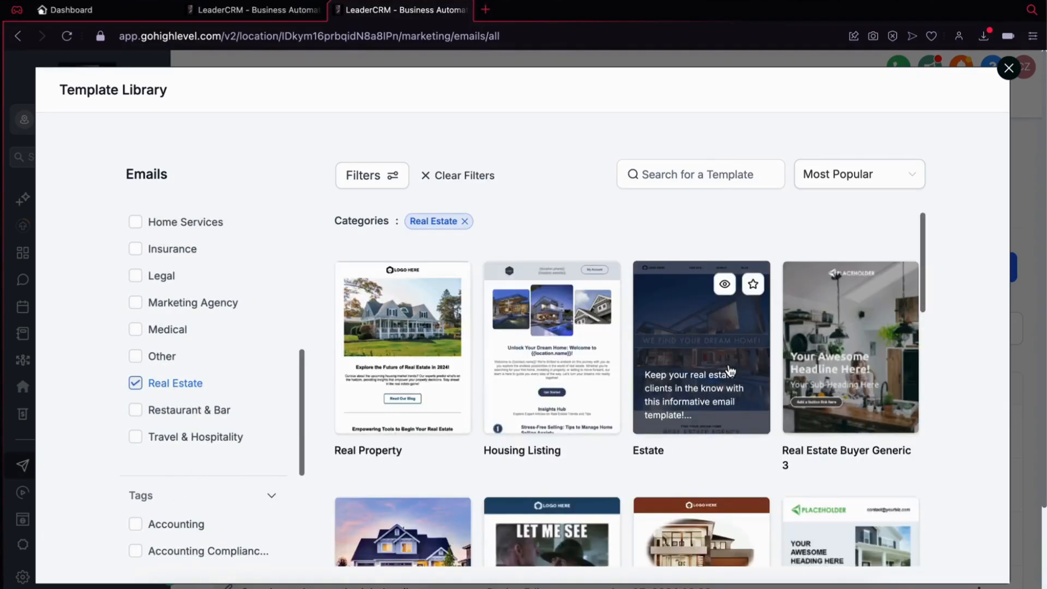
{"action": "scroll", "coordinate": [729, 370], "scroll_direction": "down", "scroll_amount": 8}
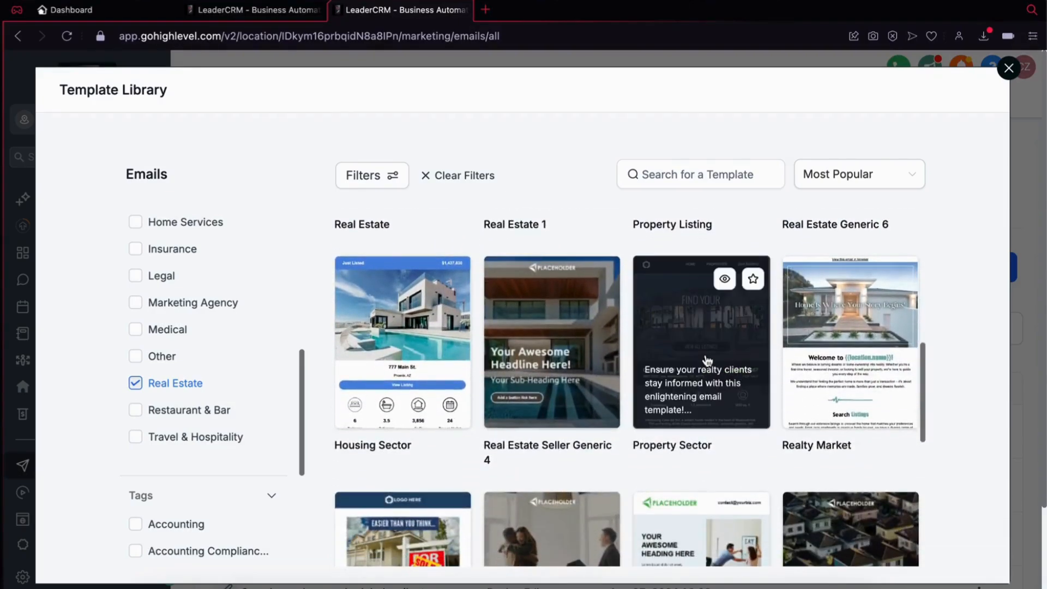
{"action": "left_click", "coordinate": [708, 358]}
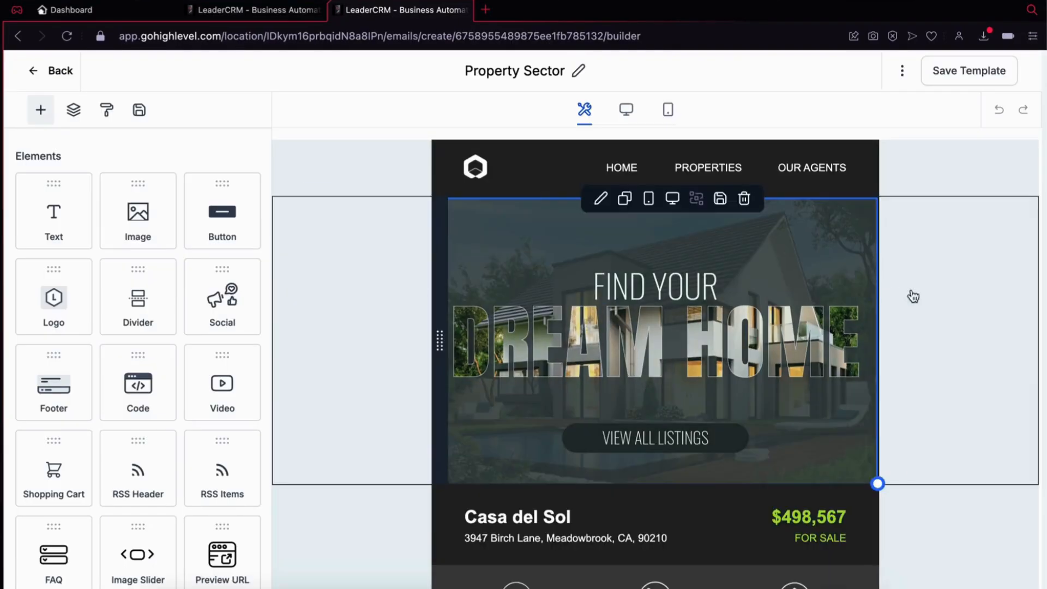
Step: Select the price text beside Casa del Sol and browse the Contact custom fields for a listing price value
{"action": "scroll", "coordinate": [927, 472], "scroll_direction": "down", "scroll_amount": 2}
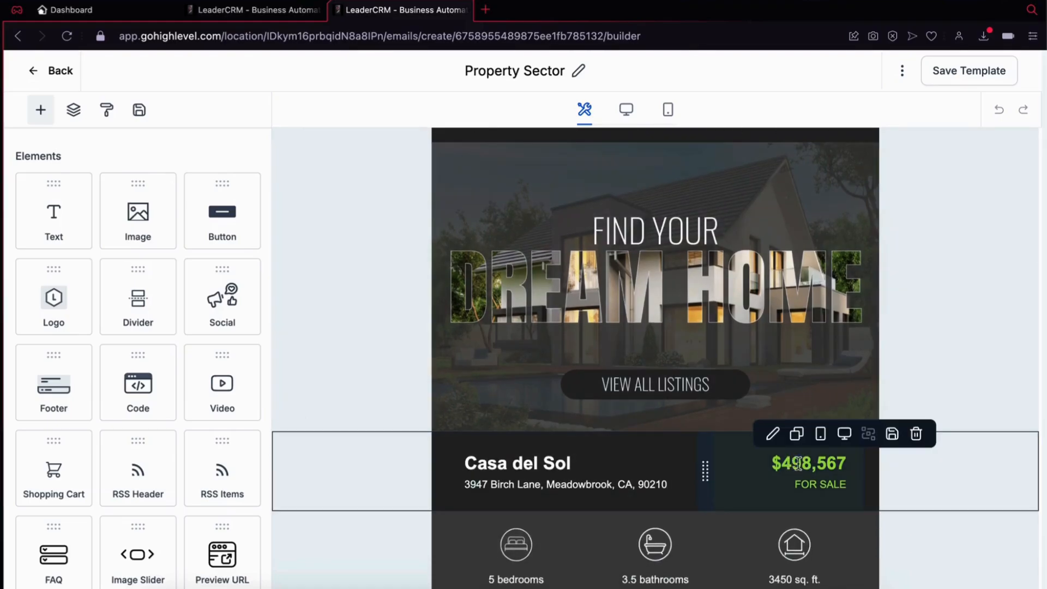
{"action": "scroll", "coordinate": [808, 462], "scroll_direction": "up", "scroll_amount": 2}
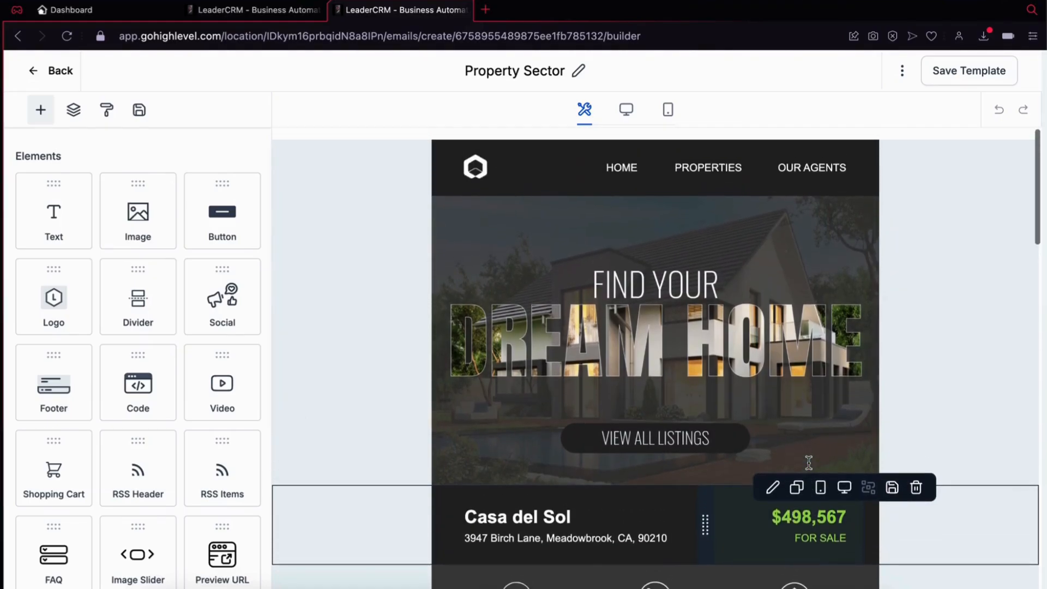
{"action": "double_click", "coordinate": [817, 512]}
{"action": "triple_click", "coordinate": [817, 511]}
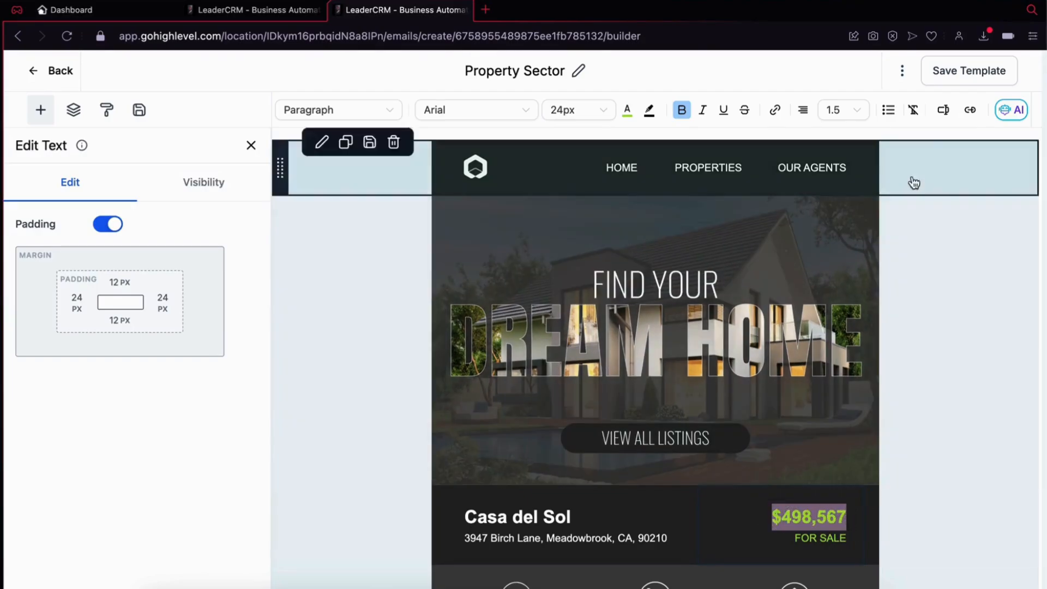
{"action": "left_click", "coordinate": [944, 111]}
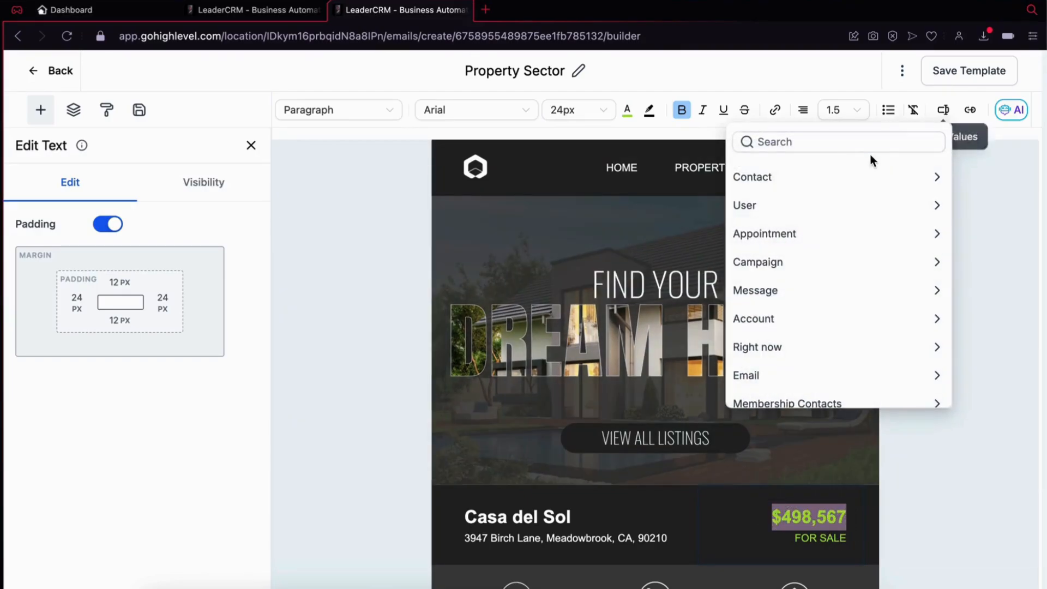
{"action": "left_click", "coordinate": [849, 175]}
{"action": "scroll", "coordinate": [842, 283], "scroll_direction": "down", "scroll_amount": 3}
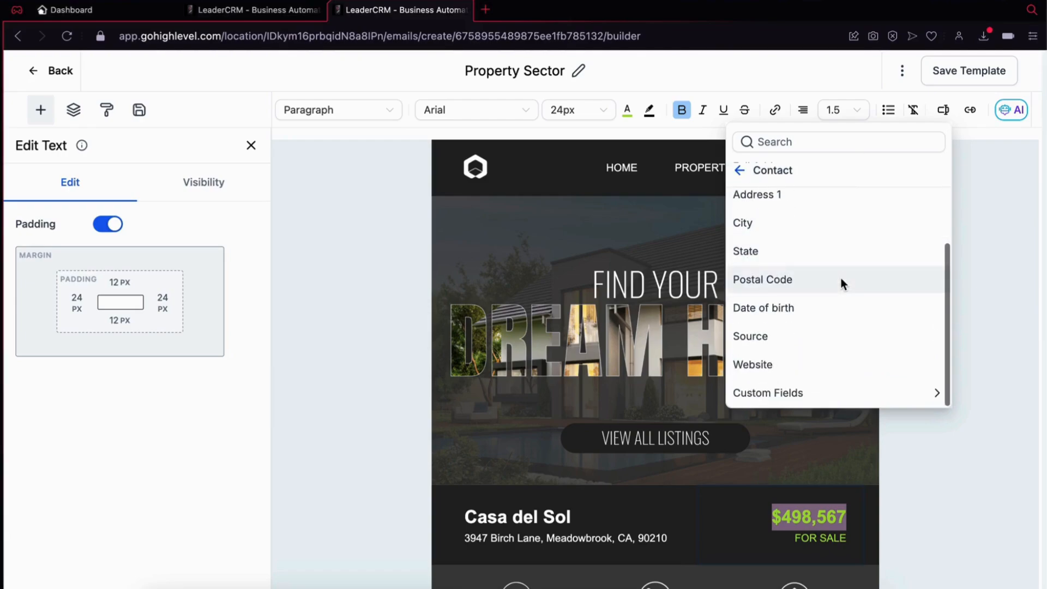
{"action": "left_click", "coordinate": [824, 391]}
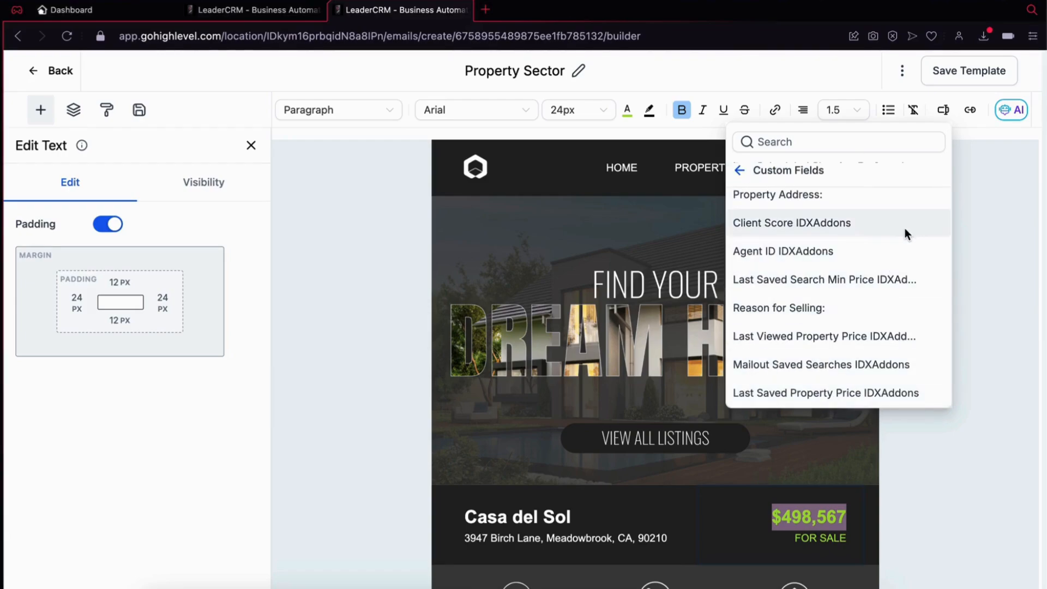
{"action": "scroll", "coordinate": [850, 286], "scroll_direction": "down", "scroll_amount": 3}
{"action": "scroll", "coordinate": [849, 284], "scroll_direction": "down", "scroll_amount": 2}
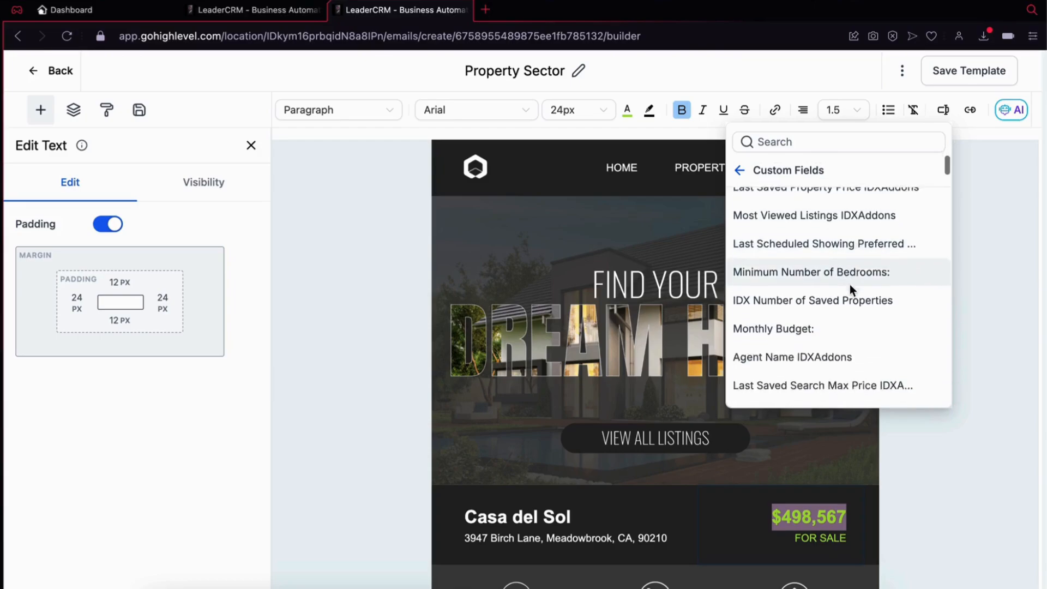
{"action": "scroll", "coordinate": [842, 238], "scroll_direction": "down", "scroll_amount": 3}
{"action": "scroll", "coordinate": [844, 243], "scroll_direction": "down", "scroll_amount": 4}
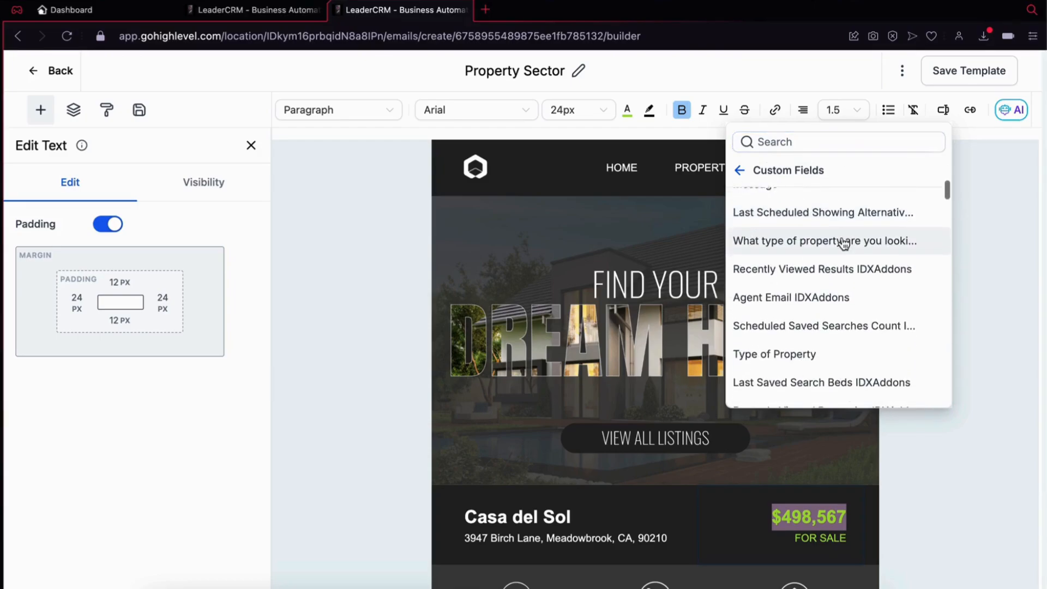
Step: Search the custom values for "price" and insert the Featured Listing Price Formatted custom field in place of the template's price
{"action": "left_click", "coordinate": [871, 143]}
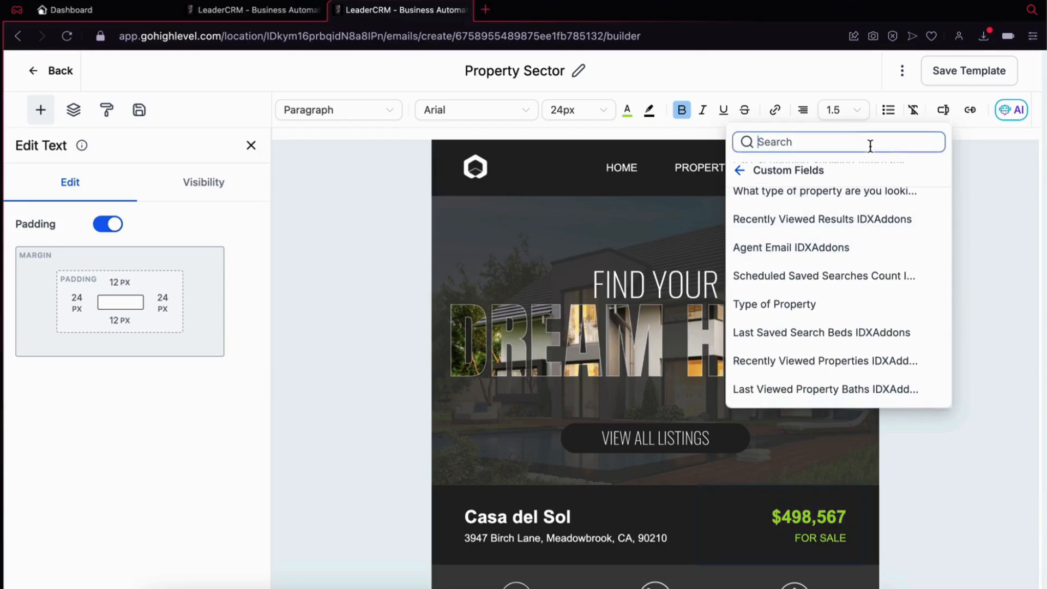
{"action": "type", "text": "price"}
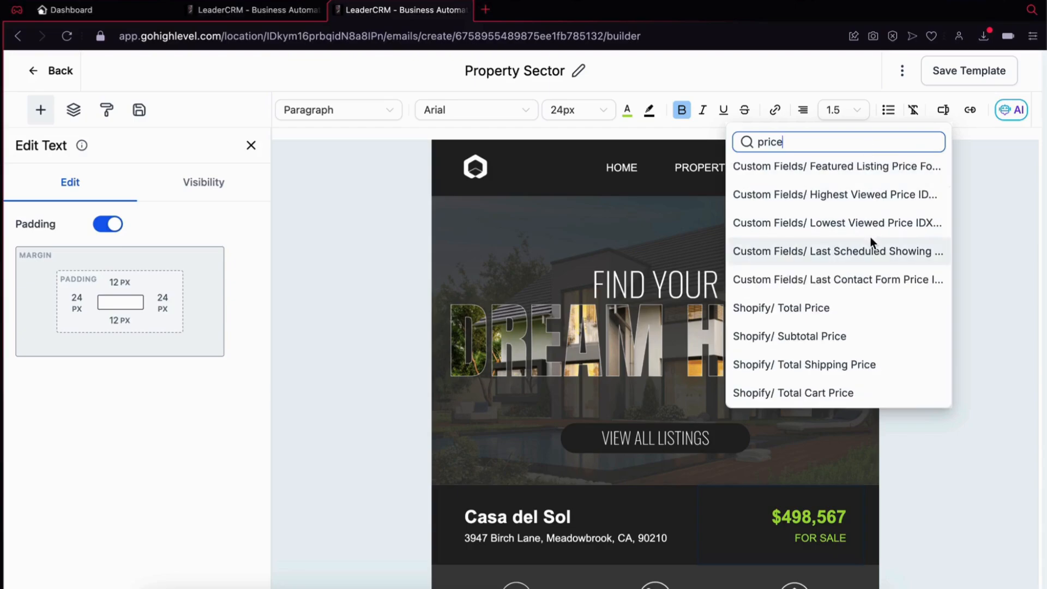
{"action": "scroll", "coordinate": [870, 237], "scroll_direction": "up", "scroll_amount": 3}
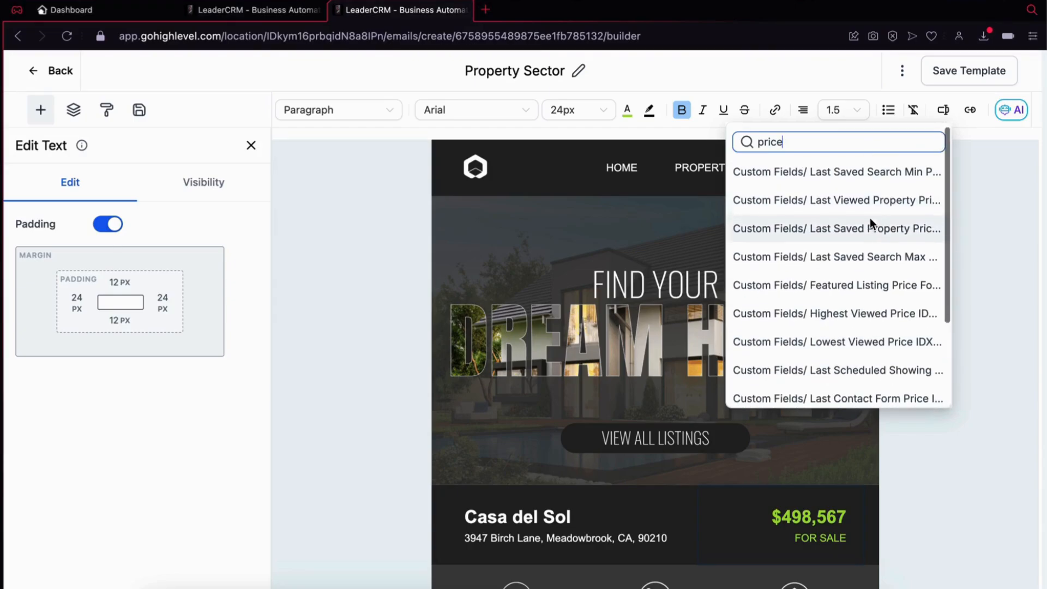
{"action": "scroll", "coordinate": [869, 218], "scroll_direction": "down", "scroll_amount": 3}
{"action": "left_click", "coordinate": [888, 166]}
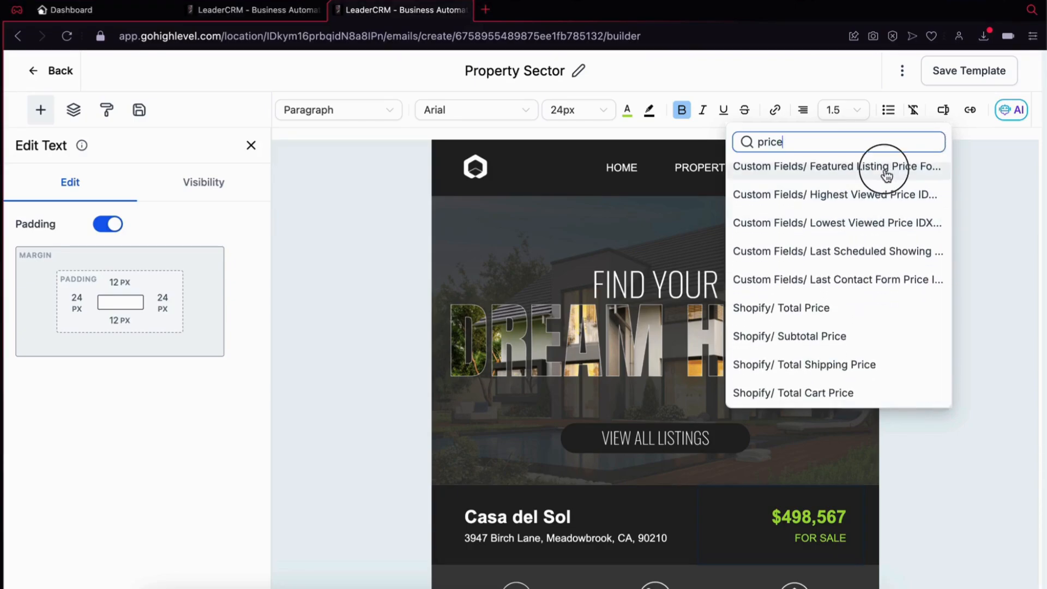
Step: Replace the address line under Casa del Sol with the Featured Listing Full Address custom field, searching the custom values for "full add"
{"action": "scroll", "coordinate": [794, 397], "scroll_direction": "down", "scroll_amount": 1}
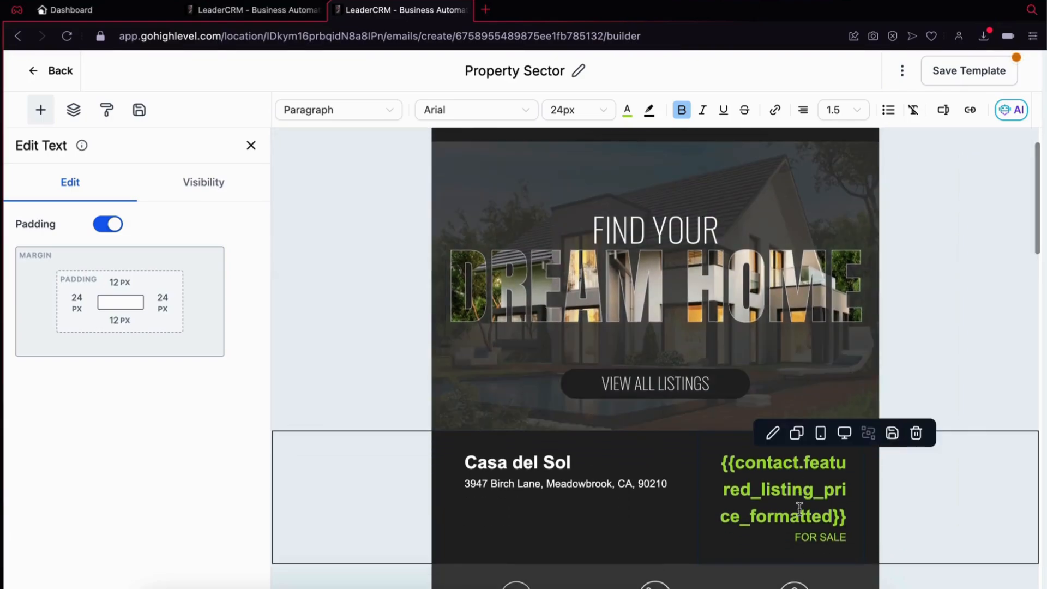
{"action": "left_click", "coordinate": [539, 483]}
{"action": "triple_click", "coordinate": [539, 485]}
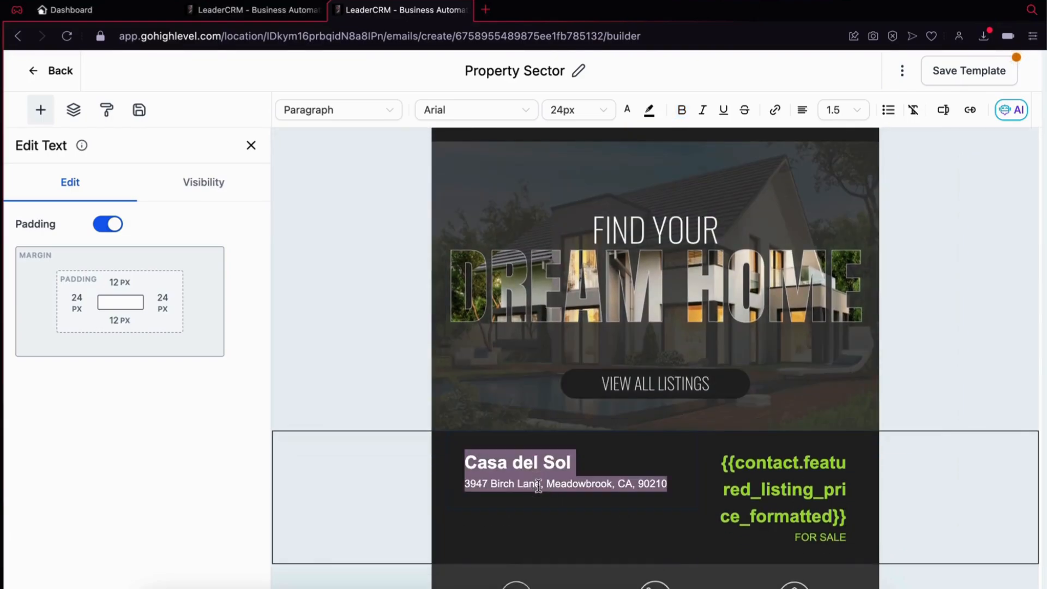
{"action": "left_click", "coordinate": [539, 485]}
{"action": "left_click_drag", "start_coordinate": [468, 486], "coordinate": [627, 496]}
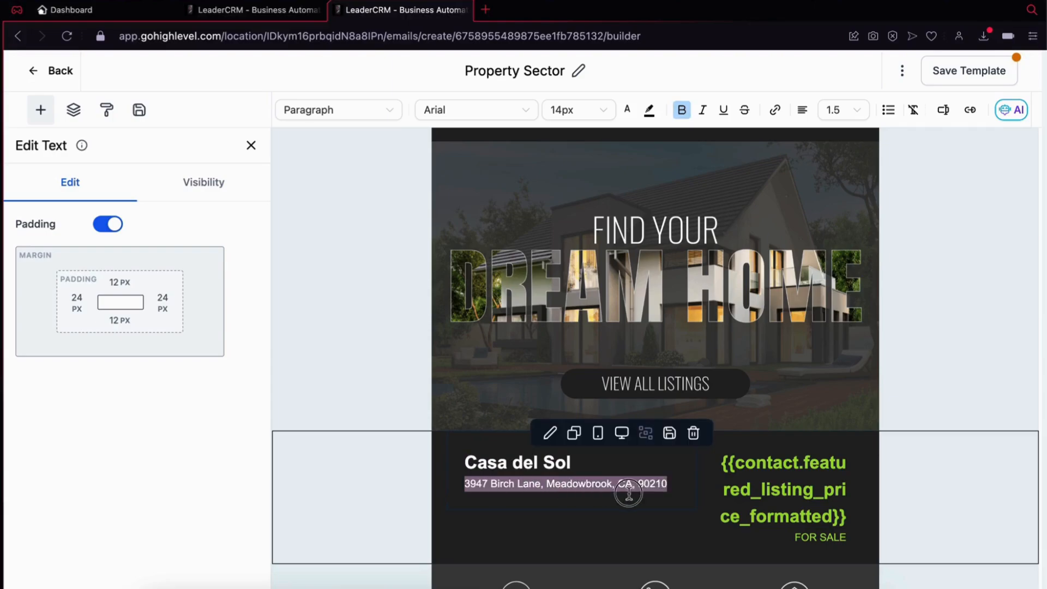
{"action": "left_click", "coordinate": [948, 116]}
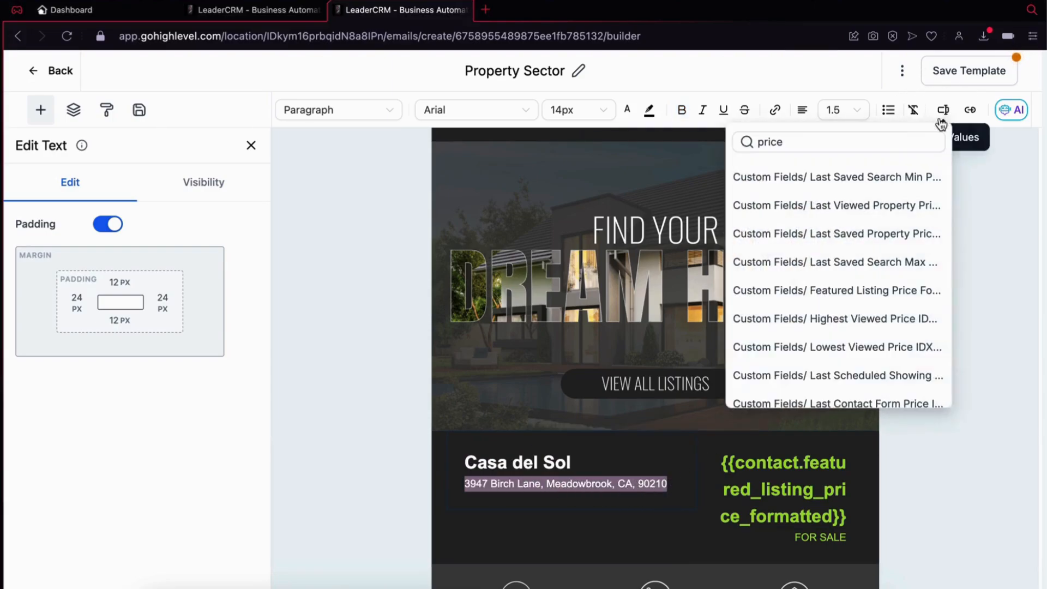
{"action": "double_click", "coordinate": [871, 148]}
{"action": "type", "text": "f"}
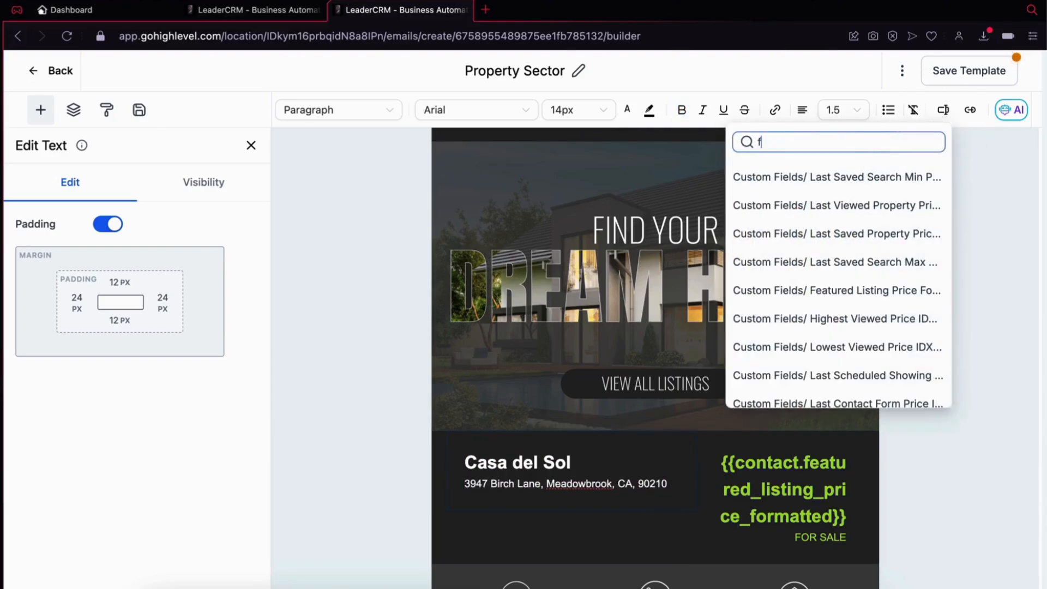
{"action": "type", "text": "ull add"}
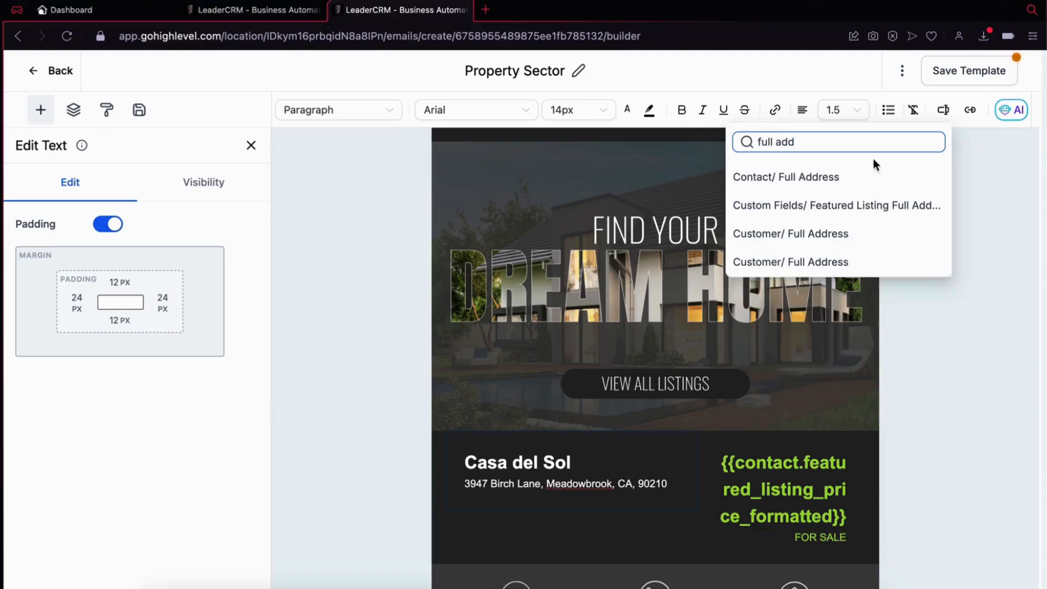
{"action": "left_click", "coordinate": [883, 210]}
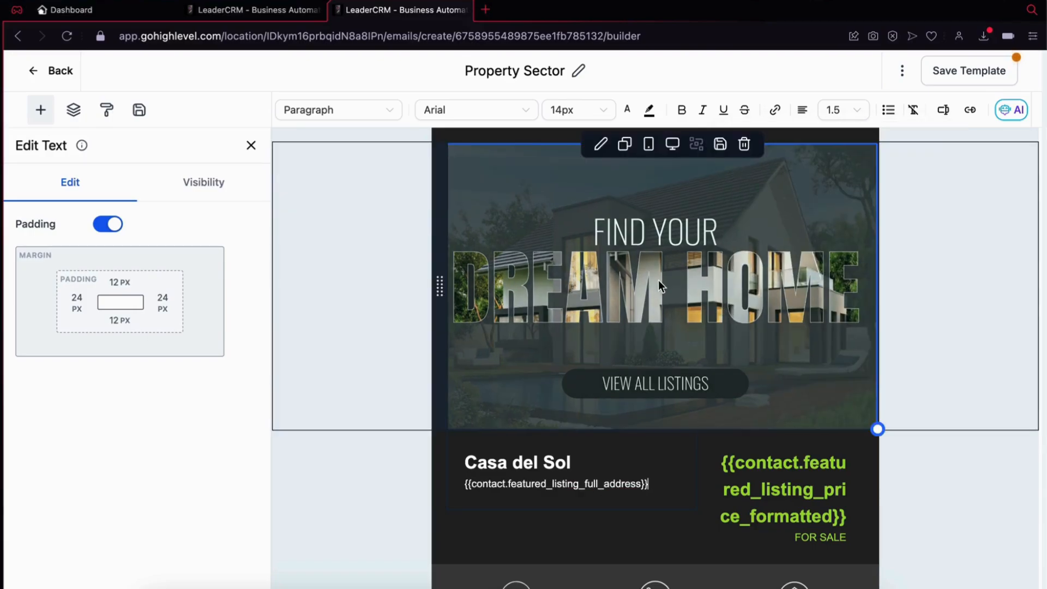
Step: Set the Dream Home hero image's alt text to the Featured Listing Image URL custom field, searching the custom values for "imag"
{"action": "left_click", "coordinate": [703, 257]}
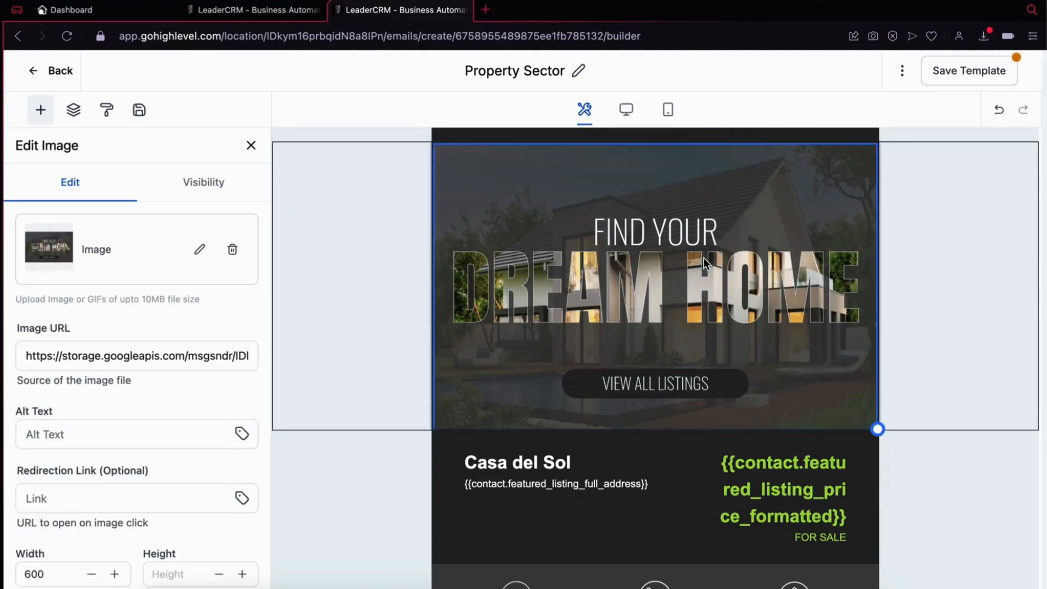
{"action": "left_click", "coordinate": [242, 433]}
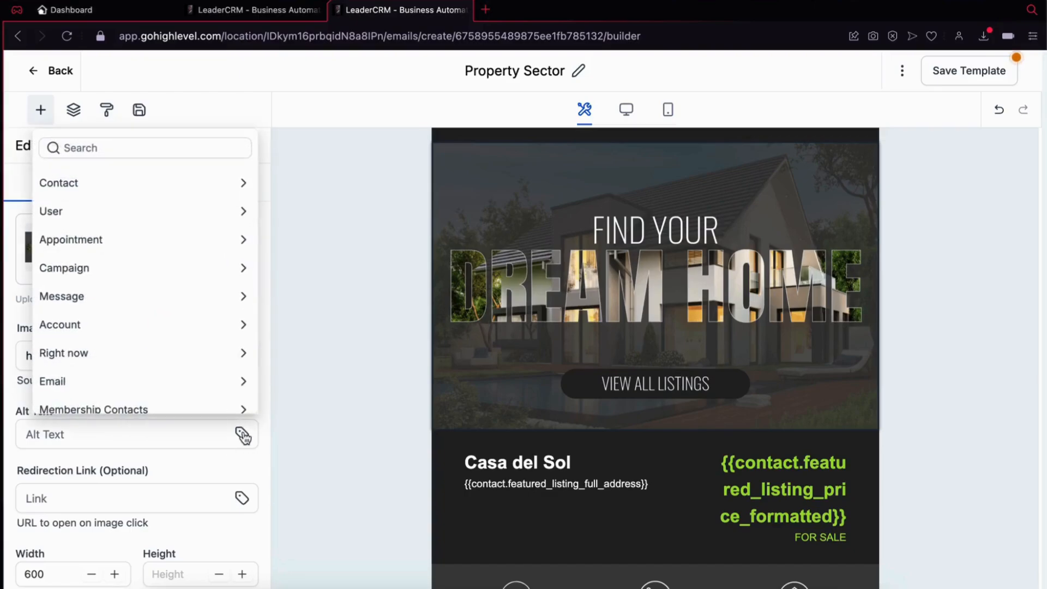
{"action": "left_click", "coordinate": [221, 178]}
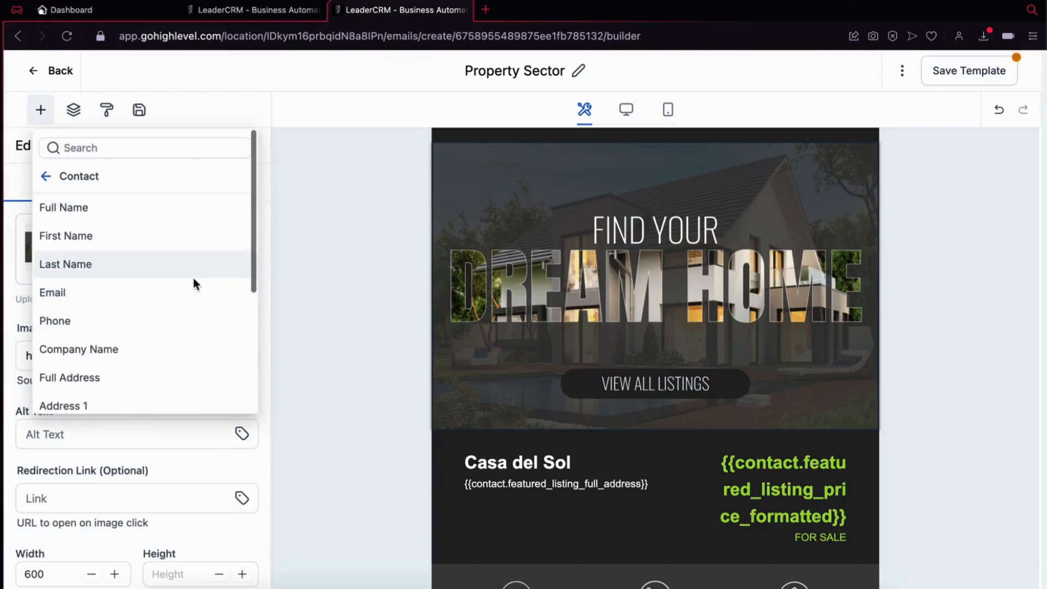
{"action": "scroll", "coordinate": [193, 277], "scroll_direction": "down", "scroll_amount": 3}
{"action": "left_click", "coordinate": [202, 397]}
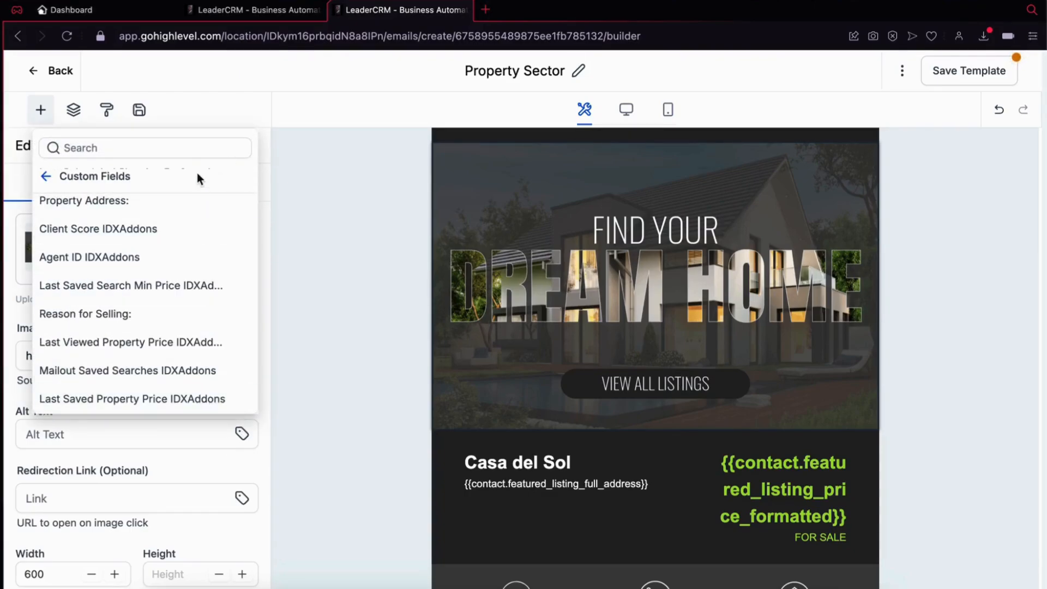
{"action": "left_click", "coordinate": [195, 148]}
{"action": "type", "text": "imag"}
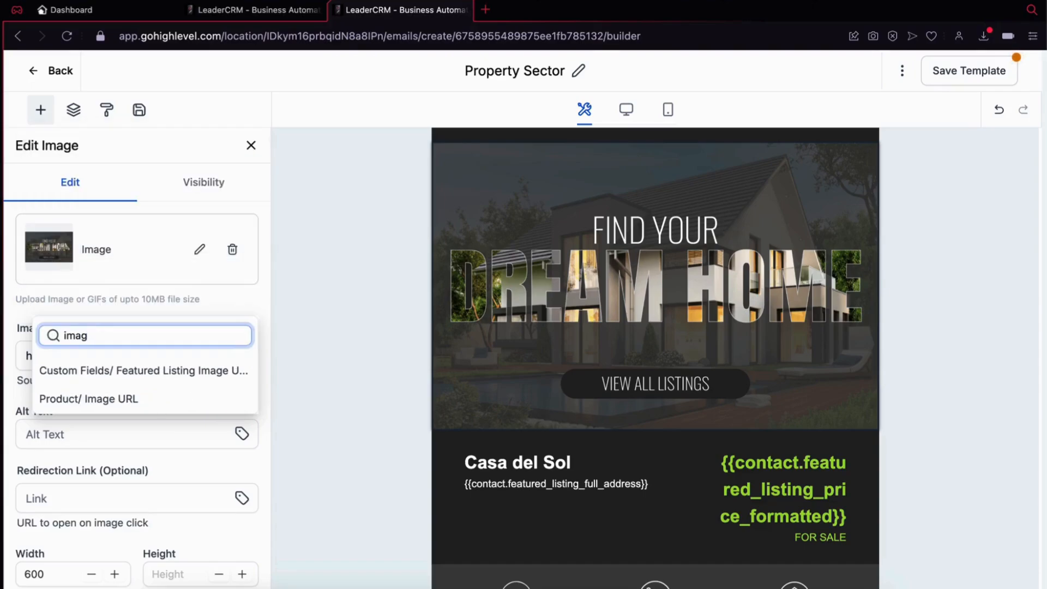
{"action": "left_click", "coordinate": [212, 371]}
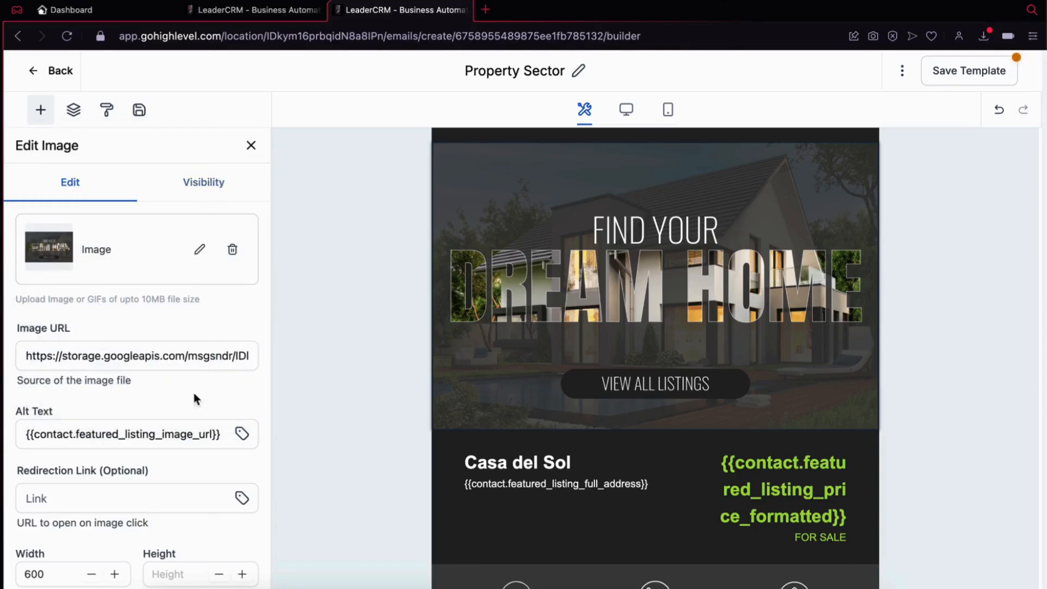
Step: Copy the {{contact.featured_listing_image_url}} placeholder from the alt text and replace the hero image's source URL with it
{"action": "triple_click", "coordinate": [152, 436]}
{"action": "key", "text": "ctrl+c"}
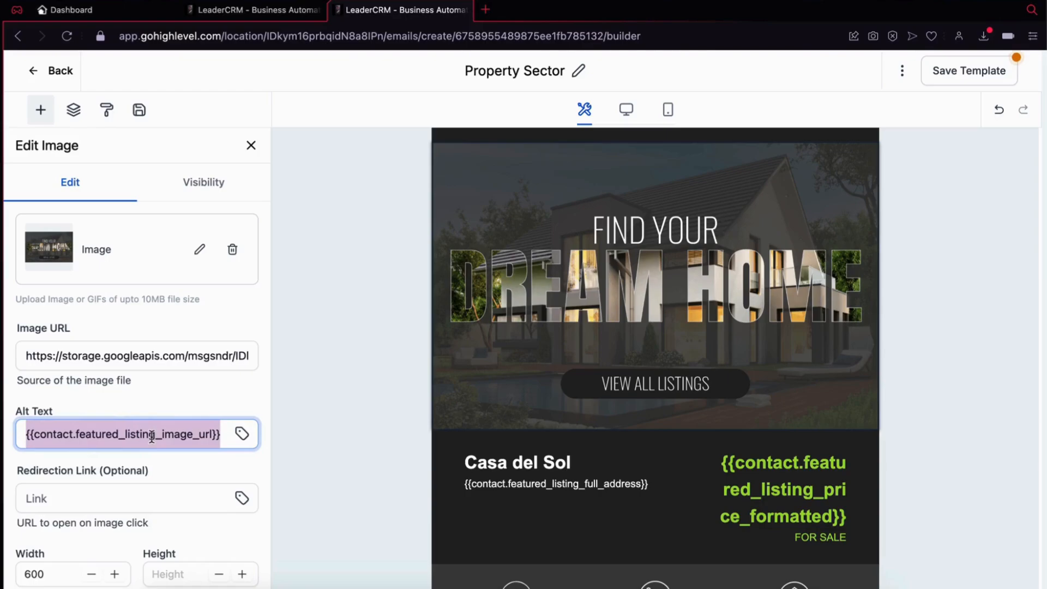
{"action": "triple_click", "coordinate": [197, 354]}
{"action": "key", "text": "ctrl+v"}
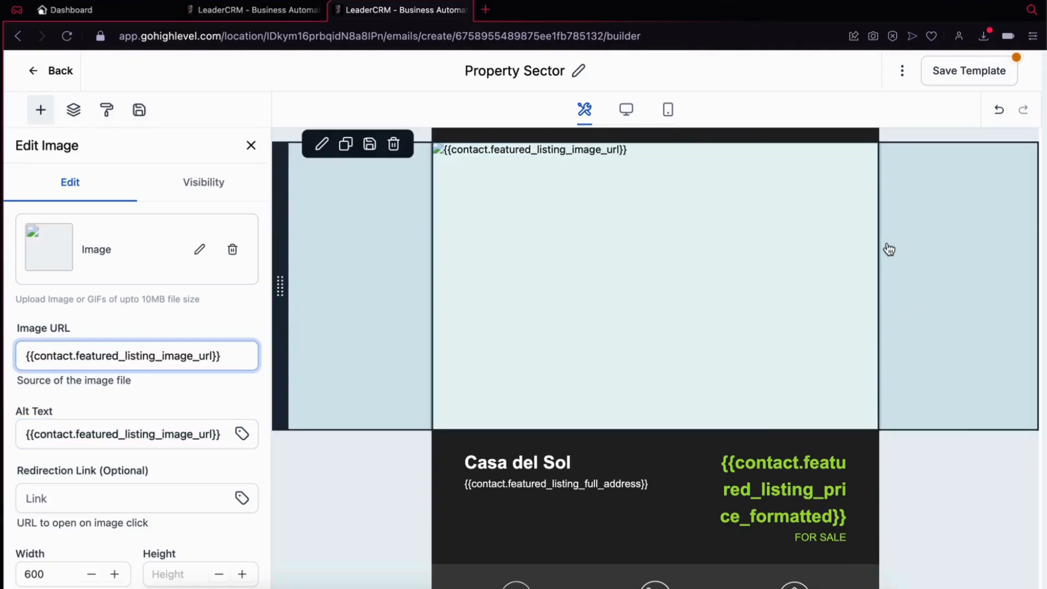
{"action": "left_click", "coordinate": [818, 226]}
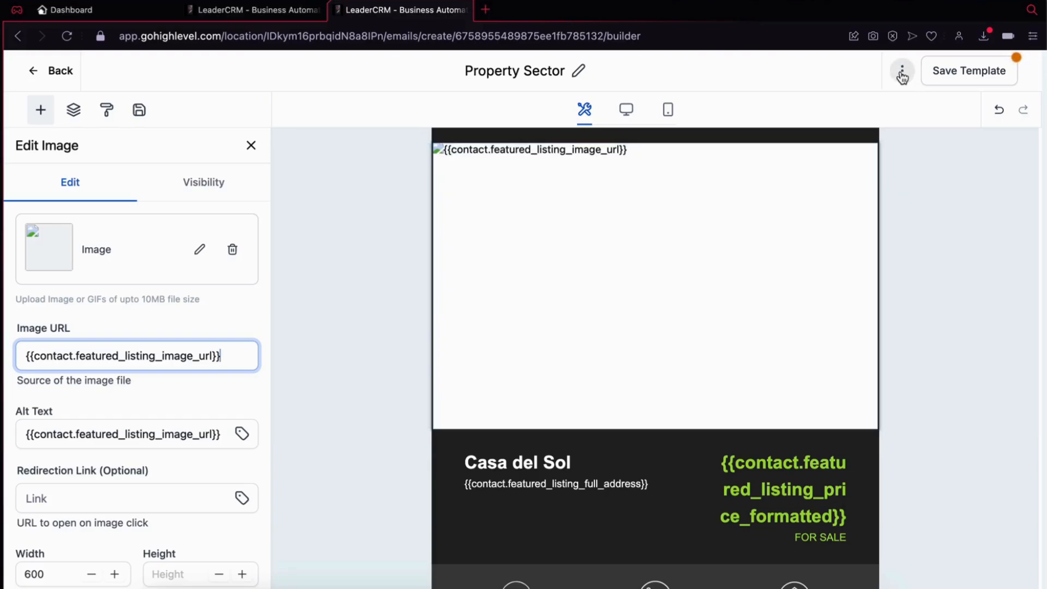
Step: Preview the template using the second contact found by searching the preview contacts for "test"
{"action": "left_click", "coordinate": [903, 74]}
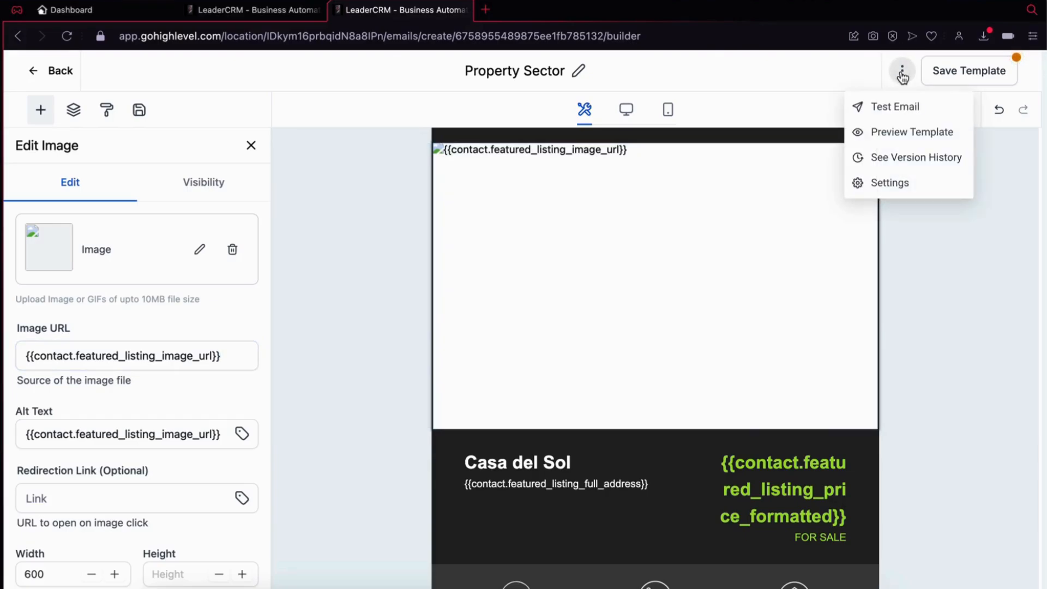
{"action": "left_click", "coordinate": [899, 137]}
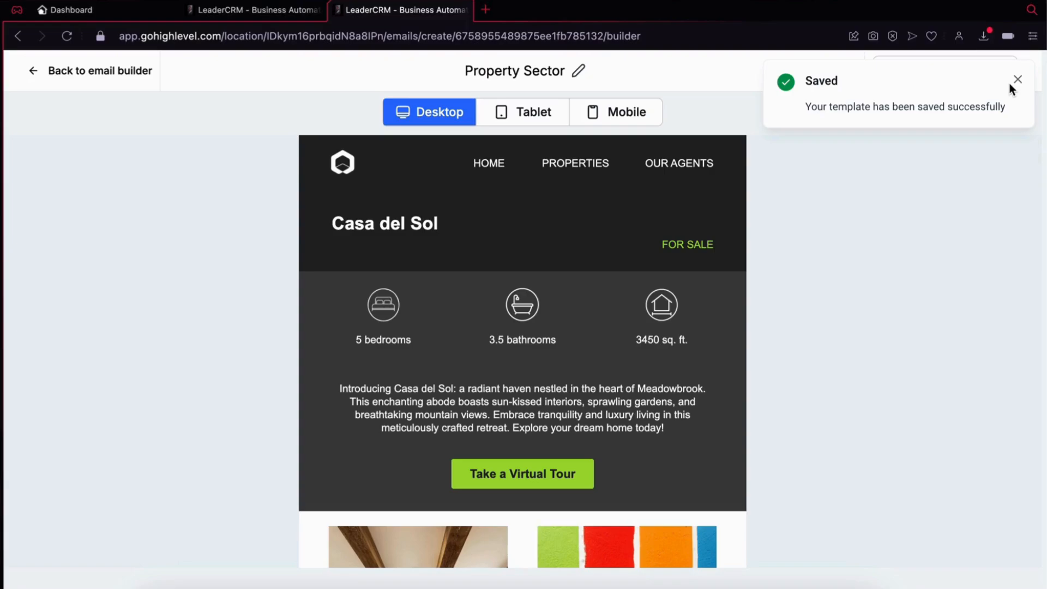
{"action": "left_click", "coordinate": [1017, 80]}
{"action": "left_click", "coordinate": [954, 81]}
{"action": "left_click", "coordinate": [928, 127]}
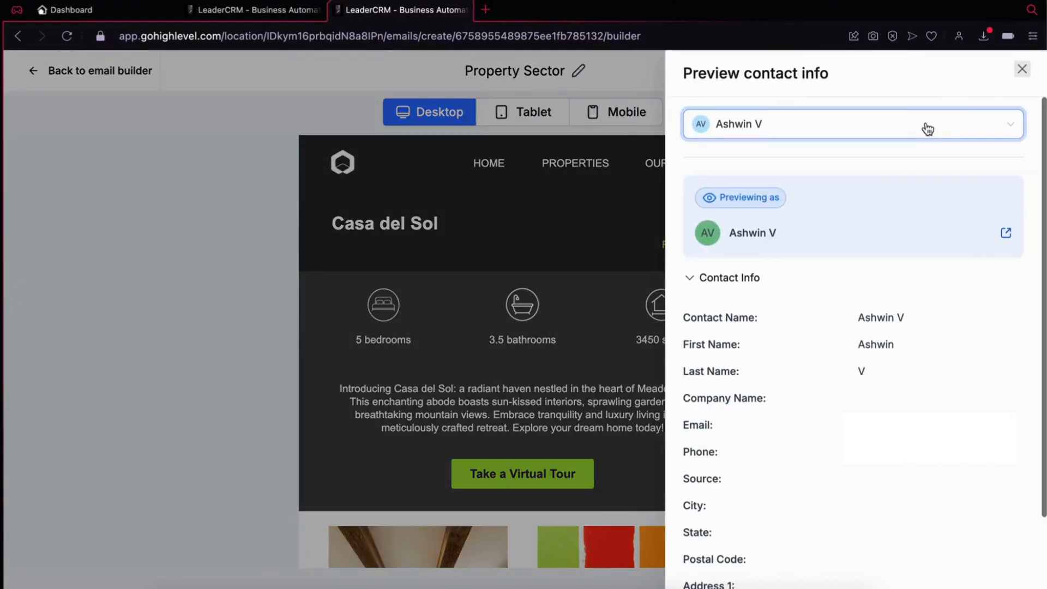
{"action": "type", "text": "test"}
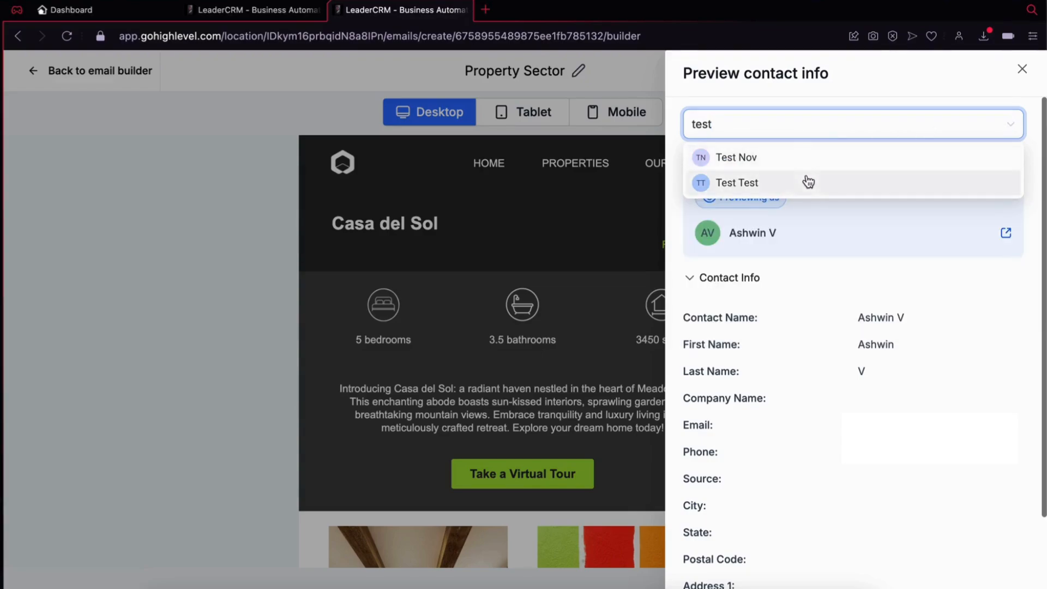
{"action": "left_click", "coordinate": [808, 181]}
{"action": "left_click", "coordinate": [1021, 71]}
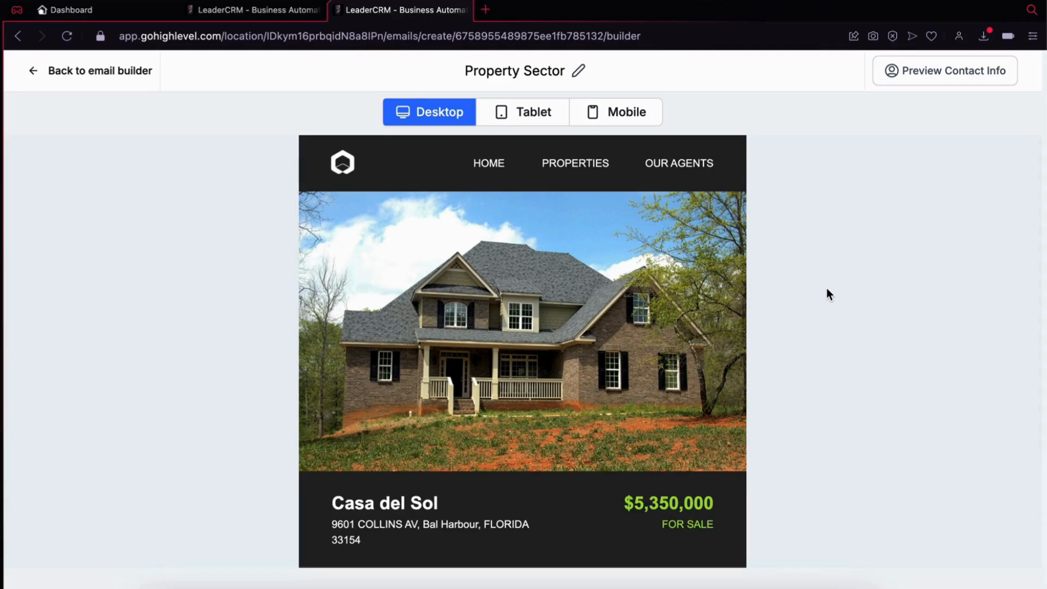
Step: Examine the previewed email's listing image, address, price and property details in the desktop view
{"action": "scroll", "coordinate": [827, 289], "scroll_direction": "down", "scroll_amount": 4}
{"action": "scroll", "coordinate": [827, 289], "scroll_direction": "down", "scroll_amount": 2}
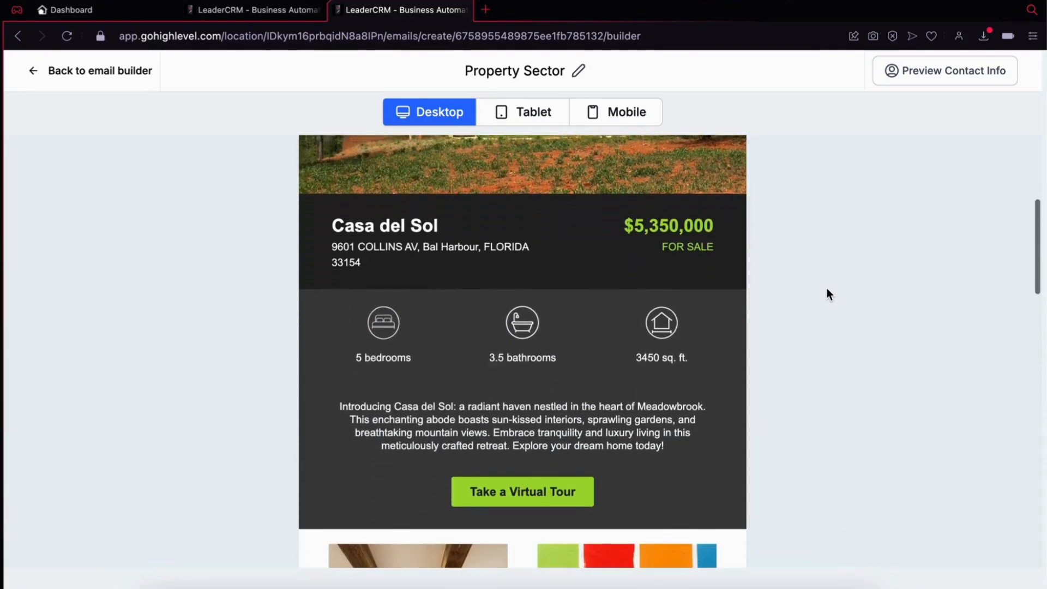
{"action": "scroll", "coordinate": [827, 289], "scroll_direction": "up", "scroll_amount": 3}
{"action": "scroll", "coordinate": [826, 289], "scroll_direction": "up", "scroll_amount": 1}
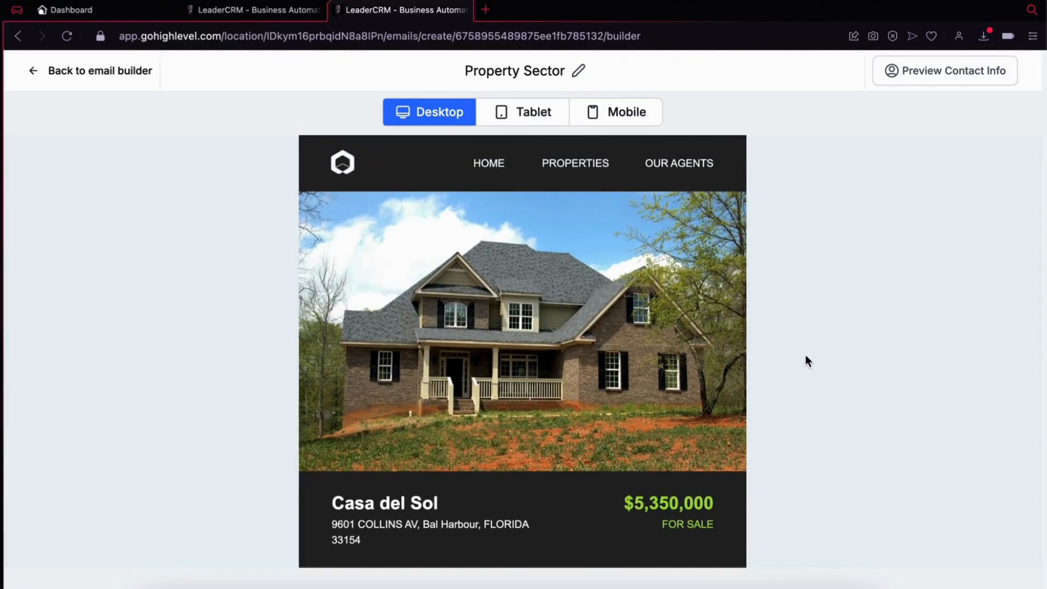
{"action": "scroll", "coordinate": [806, 357], "scroll_direction": "down", "scroll_amount": 5}
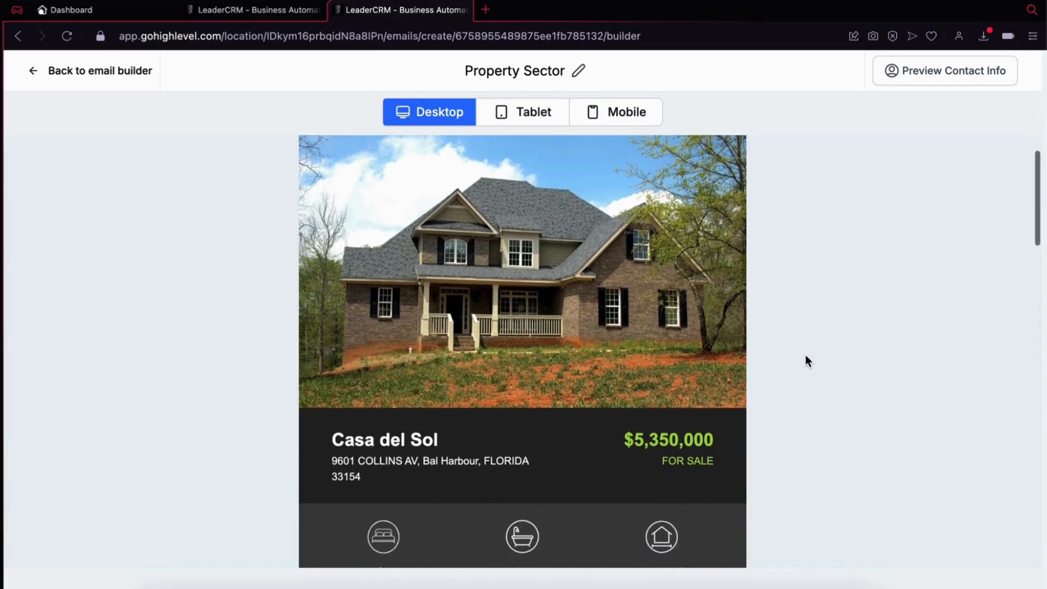
{"action": "scroll", "coordinate": [806, 357], "scroll_direction": "down", "scroll_amount": 2}
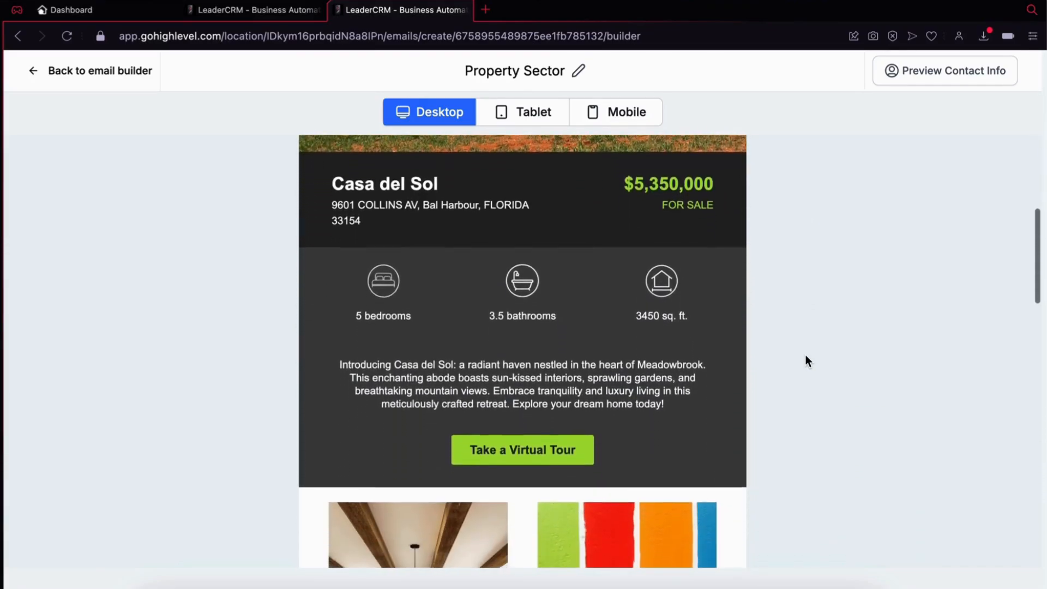
{"action": "scroll", "coordinate": [806, 358], "scroll_direction": "up", "scroll_amount": 7}
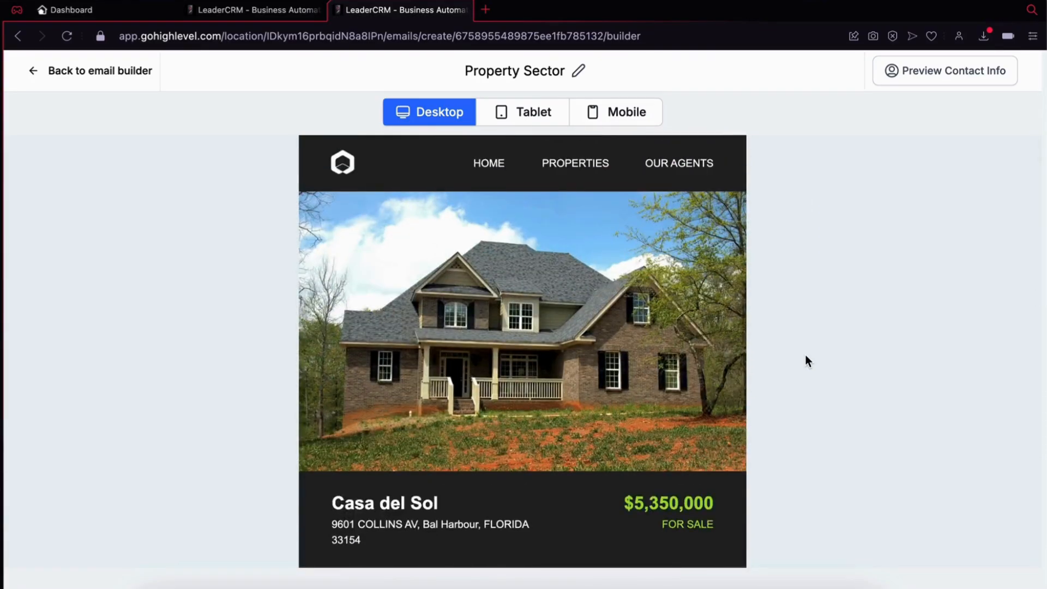